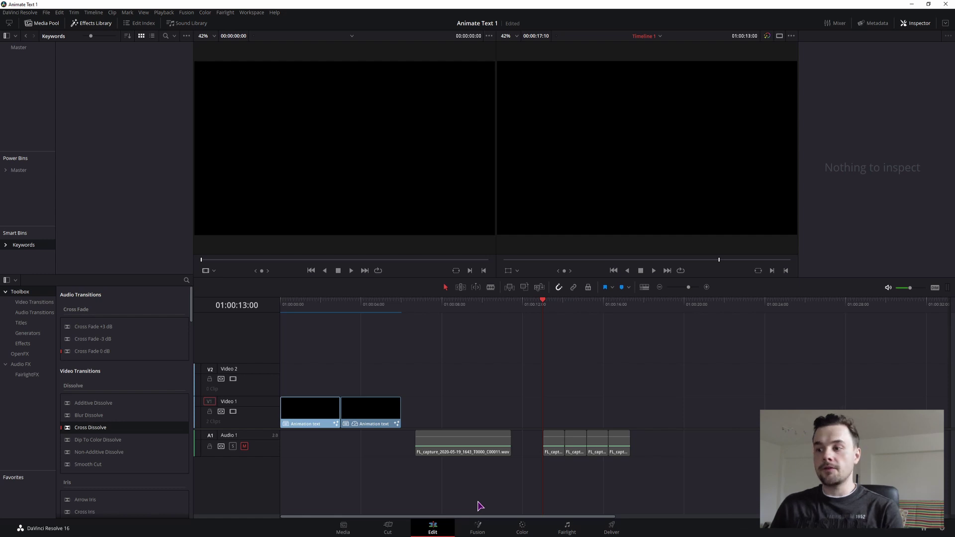
- Switch from the Edit page to the Fairlight audio page
{"action": "left_click", "coordinate": [567, 530]}
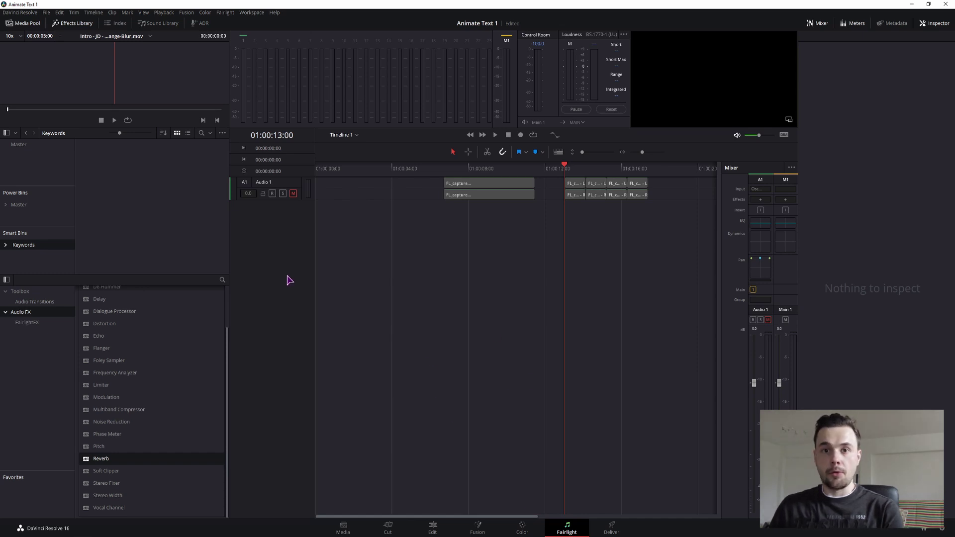
- Add a stereo audio track, Audio 2, from the track header menu
{"action": "right_click", "coordinate": [270, 252]}
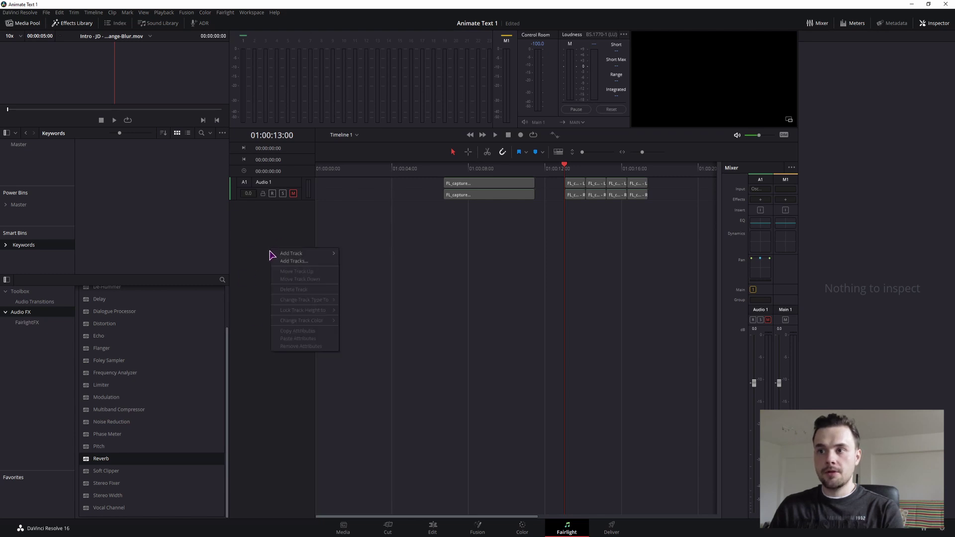
{"action": "mouse_move", "coordinate": [293, 253]}
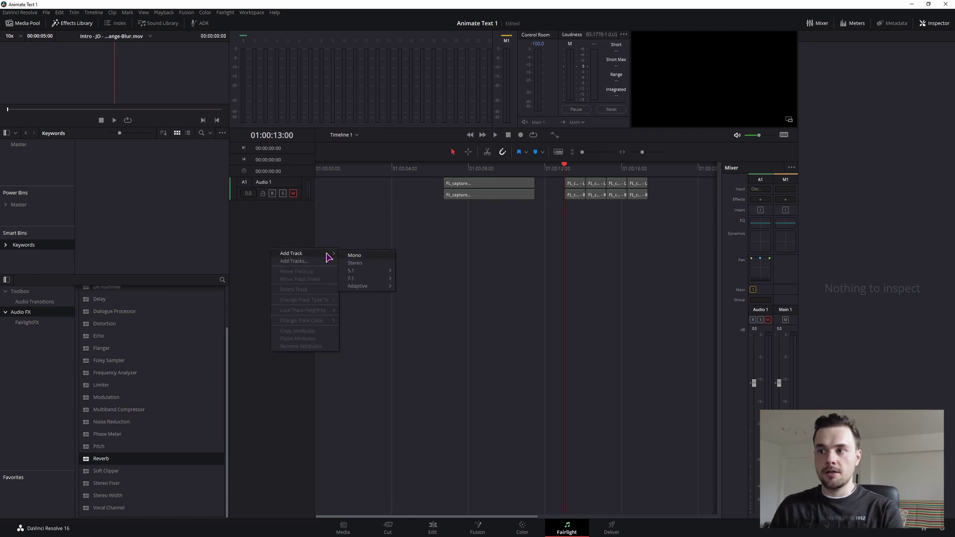
{"action": "left_click", "coordinate": [360, 268]}
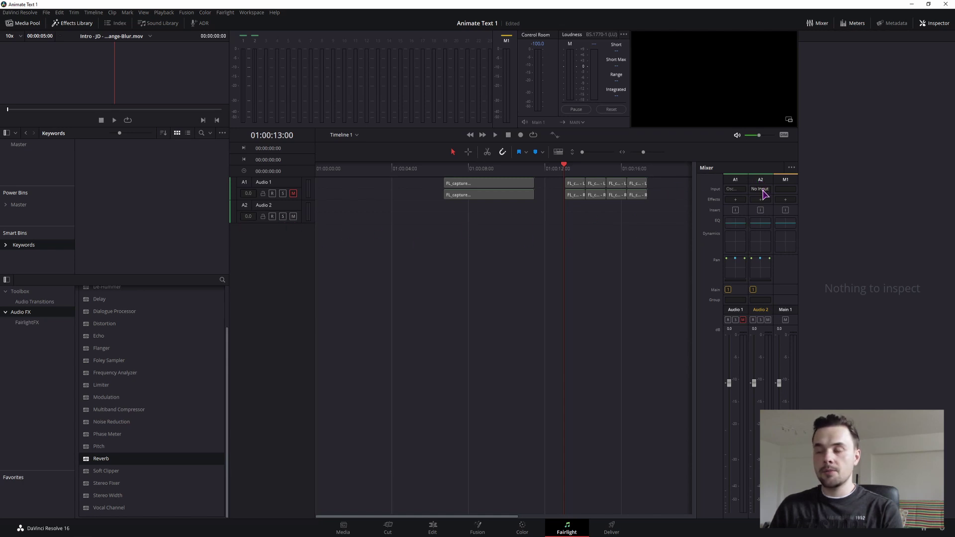
{"action": "left_click", "coordinate": [762, 191]}
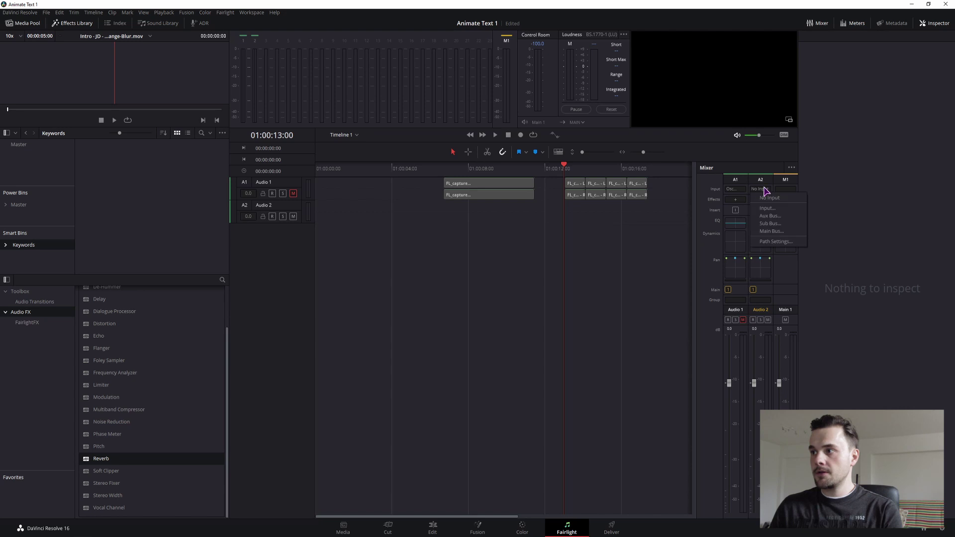
- Choose System Generator and select only Noise as Audio 2's patch source
{"action": "left_click", "coordinate": [780, 211]}
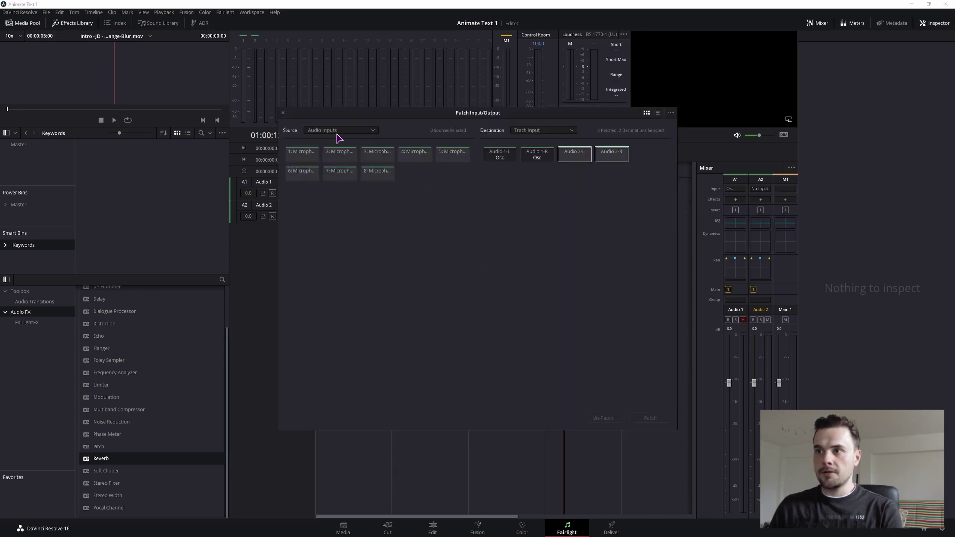
{"action": "left_click", "coordinate": [374, 131]}
{"action": "scroll", "coordinate": [377, 146], "scroll_direction": "down", "scroll_amount": 3}
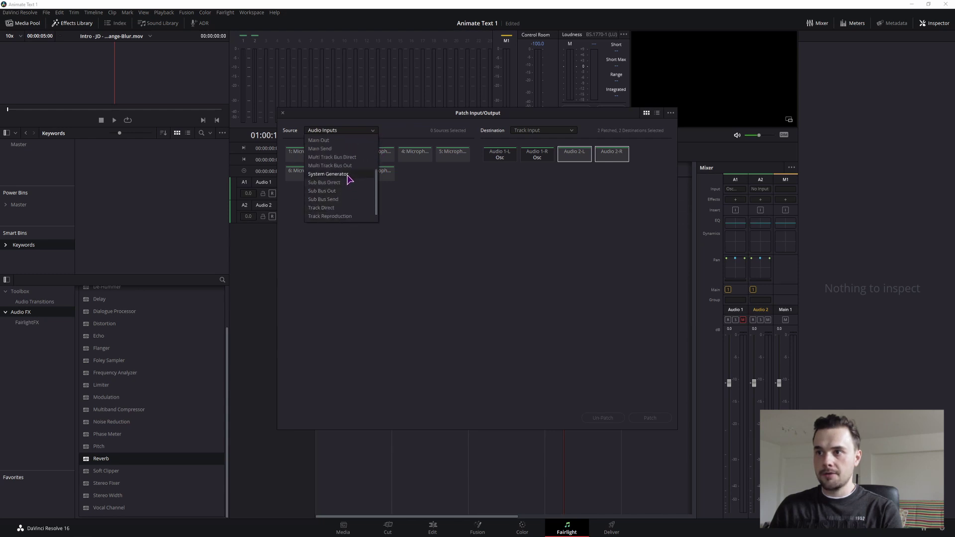
{"action": "left_click", "coordinate": [347, 175]}
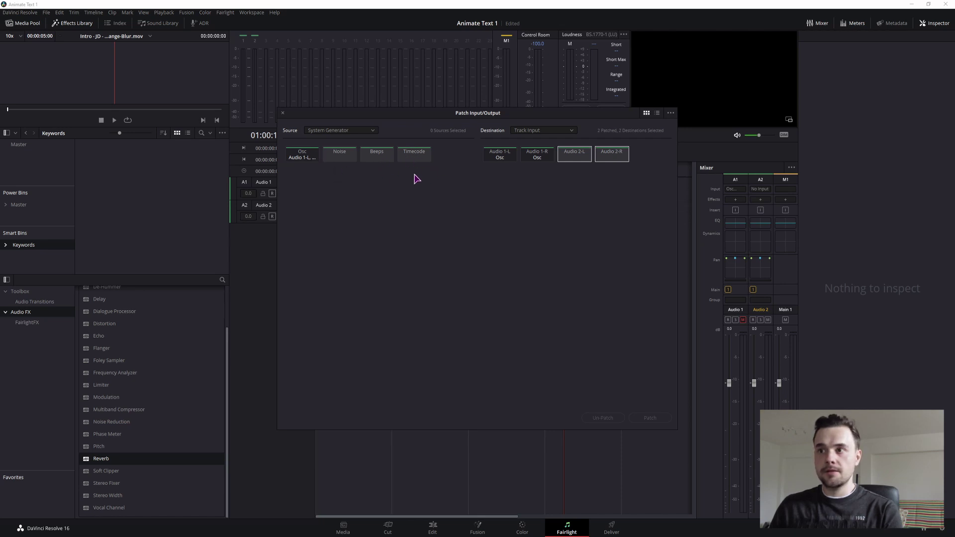
{"action": "left_click", "coordinate": [308, 156]}
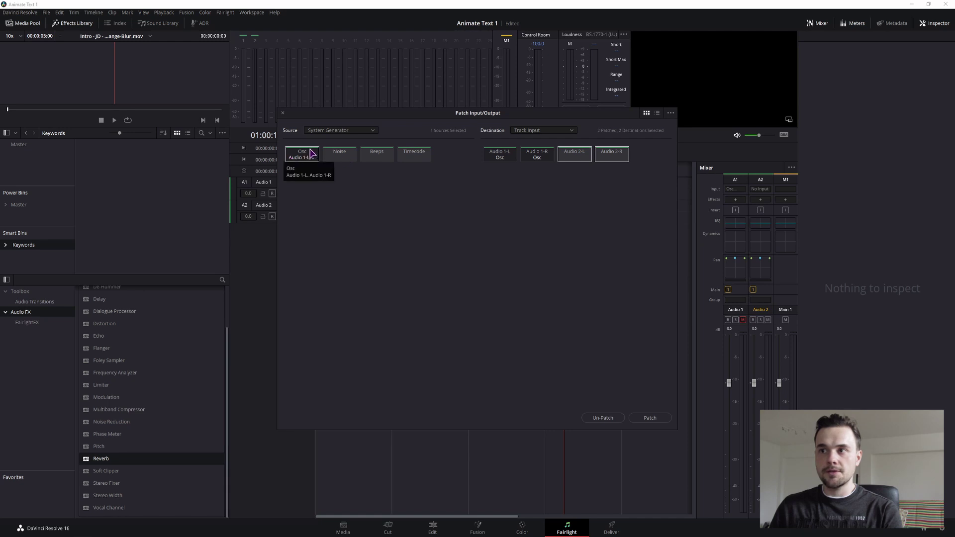
{"action": "left_click", "coordinate": [342, 159]}
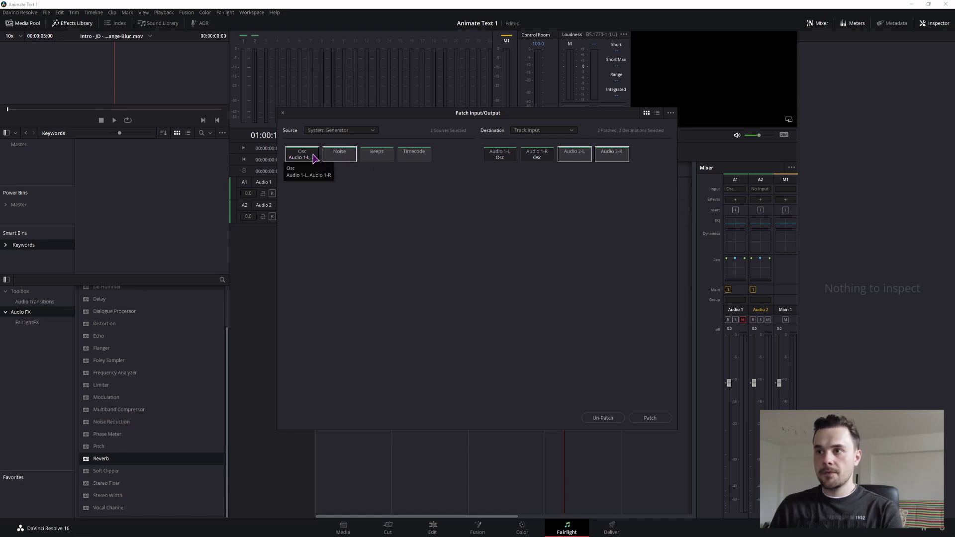
{"action": "left_click", "coordinate": [314, 156]}
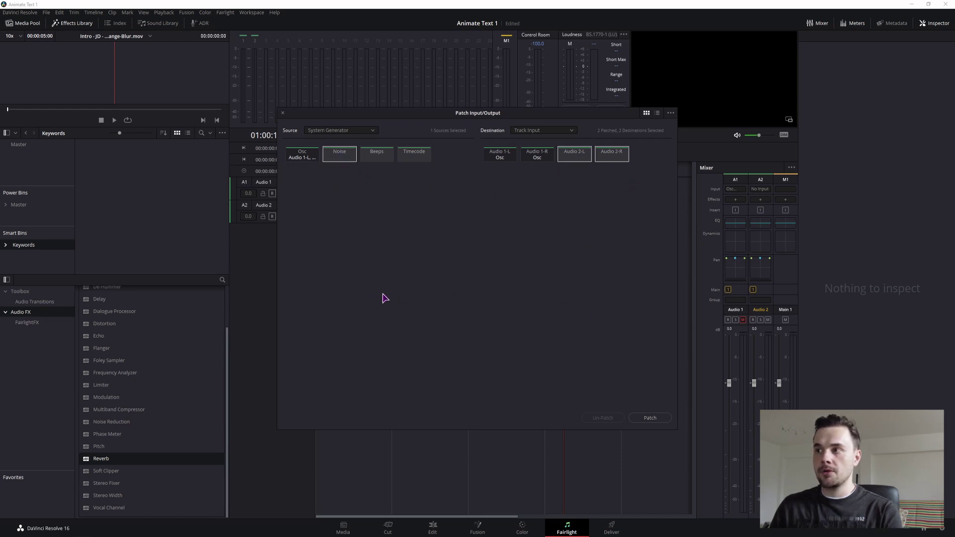
- Patch Noise to Audio 2-L and 2-R, then close the patching window
{"action": "left_click", "coordinate": [564, 153]}
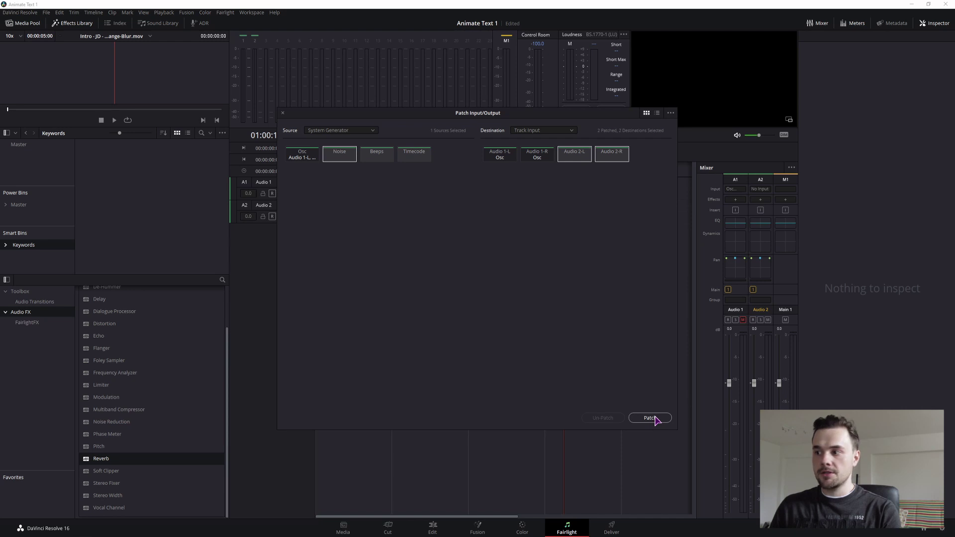
{"action": "left_click", "coordinate": [650, 418]}
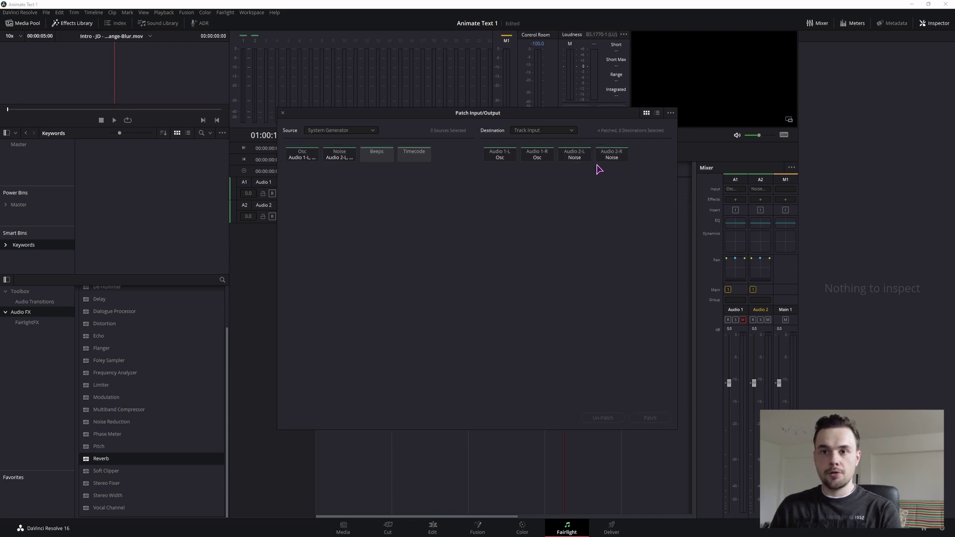
{"action": "left_click", "coordinate": [575, 155]}
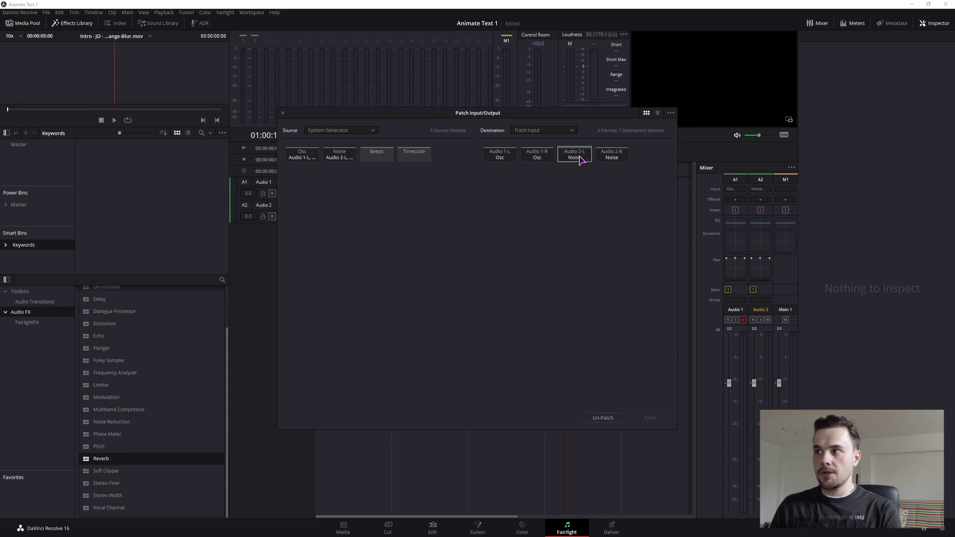
{"action": "left_click", "coordinate": [608, 155]}
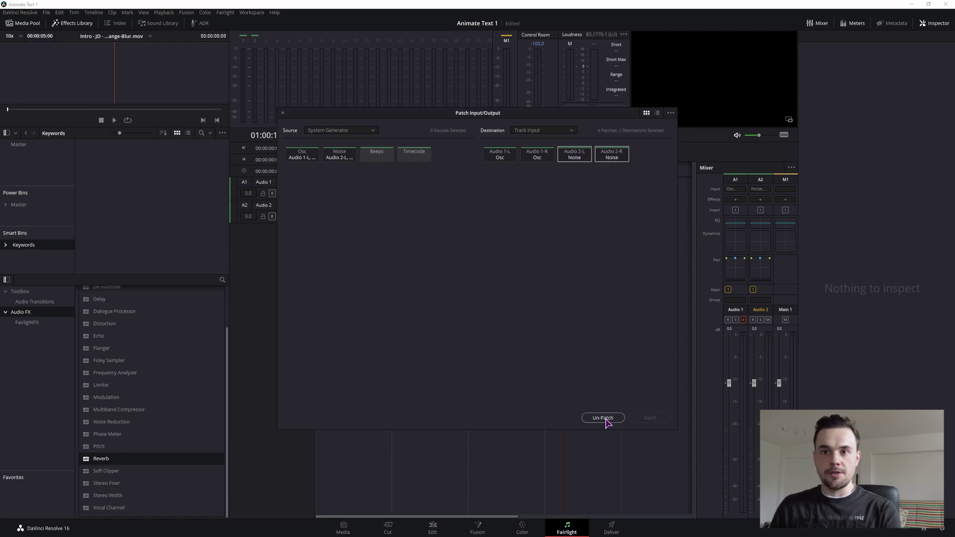
{"action": "left_click", "coordinate": [283, 113]}
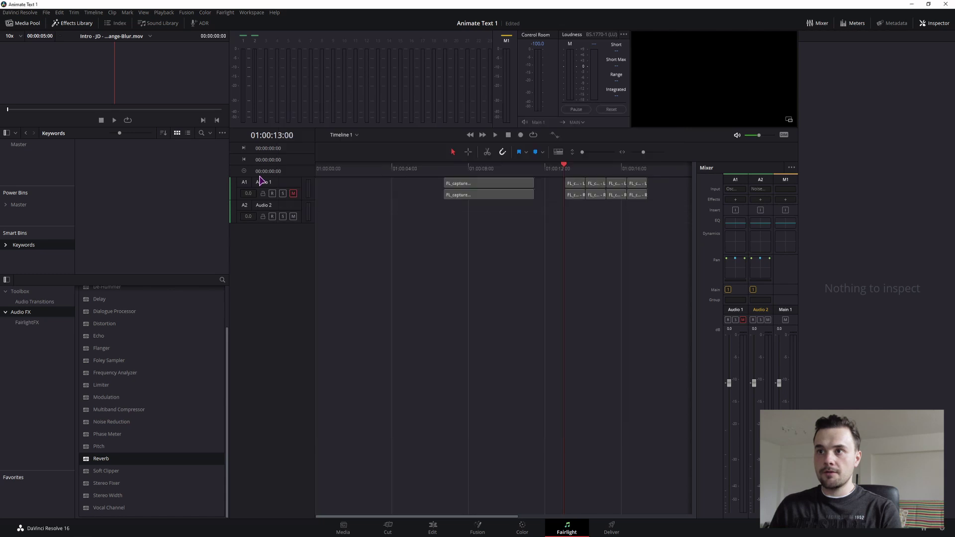
- Turn the test tone frequency down to 20 at -50 level, then return the playhead to start
{"action": "left_click", "coordinate": [226, 13]}
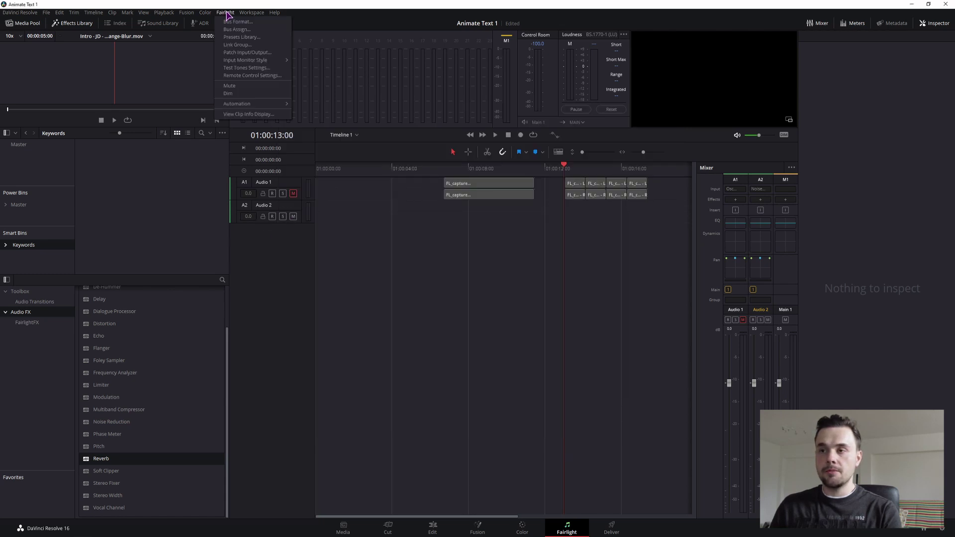
{"action": "left_click", "coordinate": [254, 68]}
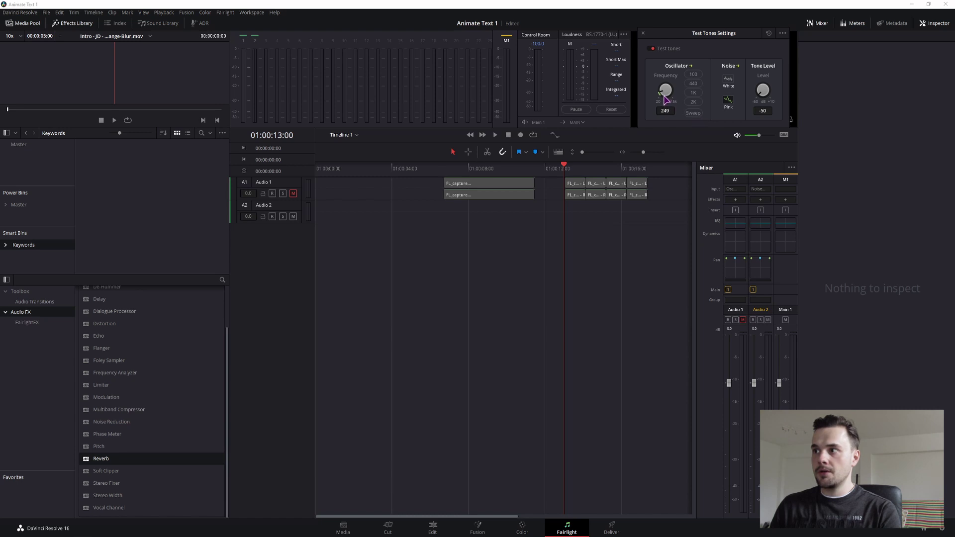
{"action": "mouse_move", "coordinate": [663, 101]}
{"action": "left_mouse_down"}
{"action": "mouse_move", "coordinate": [684, 94]}
{"action": "mouse_move", "coordinate": [654, 101]}
{"action": "left_mouse_up"}
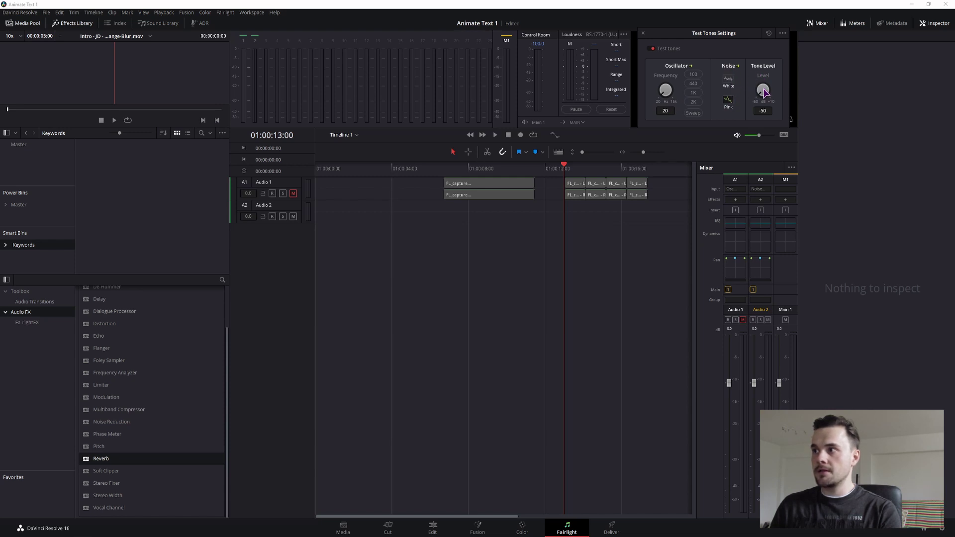
{"action": "key", "text": "Home"}
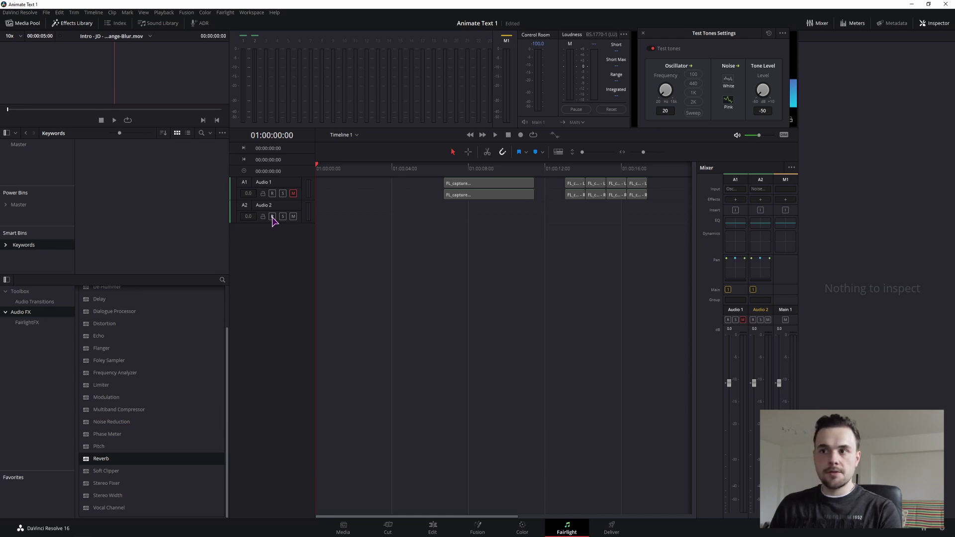
- Arm Audio 2, switch the noise from Pink to White, and re-arm the track
{"action": "left_click", "coordinate": [273, 216]}
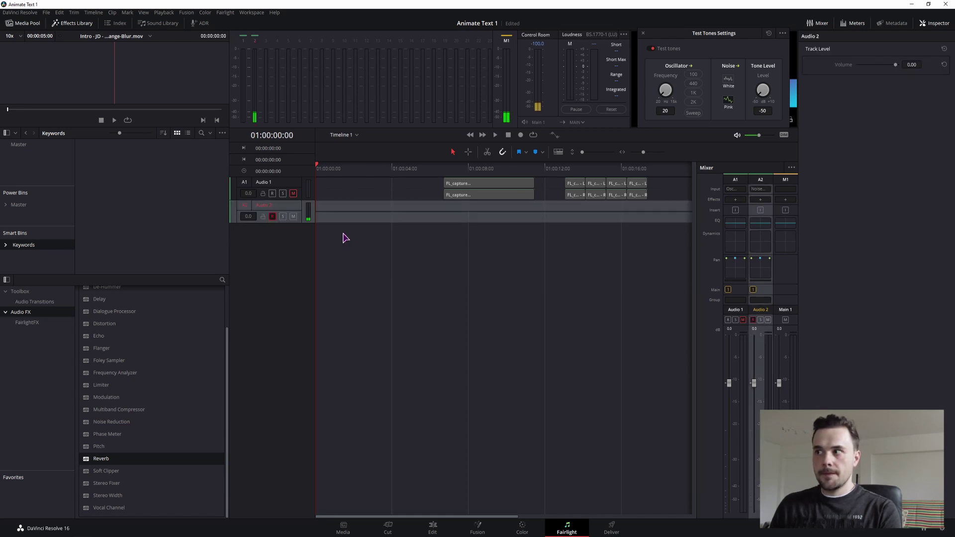
{"action": "left_click", "coordinate": [728, 79]}
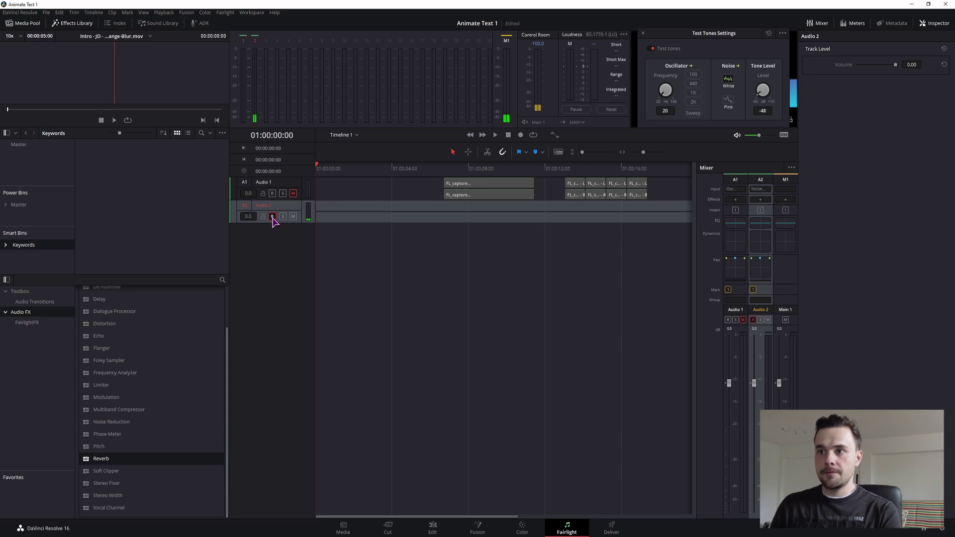
{"action": "left_click", "coordinate": [273, 217]}
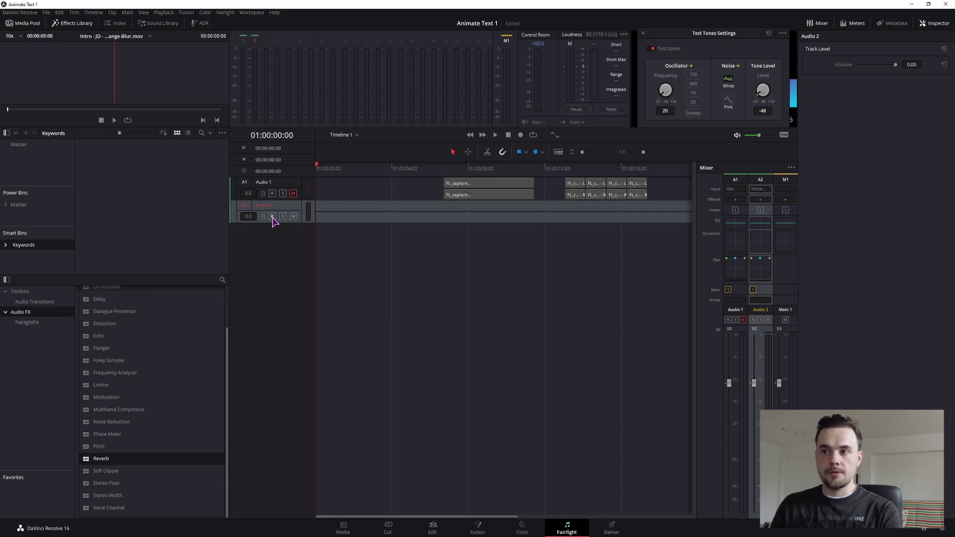
{"action": "left_click", "coordinate": [273, 217]}
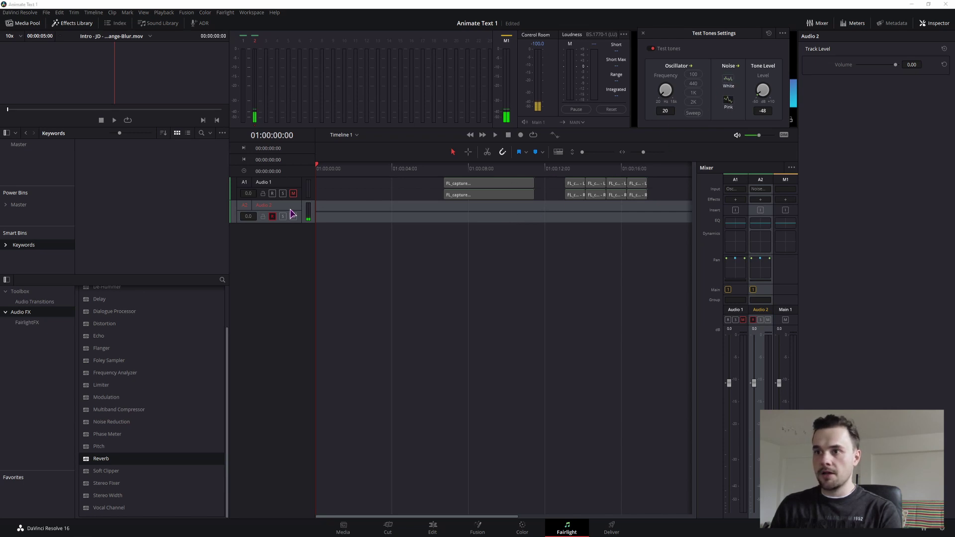
{"action": "left_click", "coordinate": [273, 251]}
- Add a mono Audio 3 track and widen the mixer to show its strip
{"action": "right_click", "coordinate": [273, 254]}
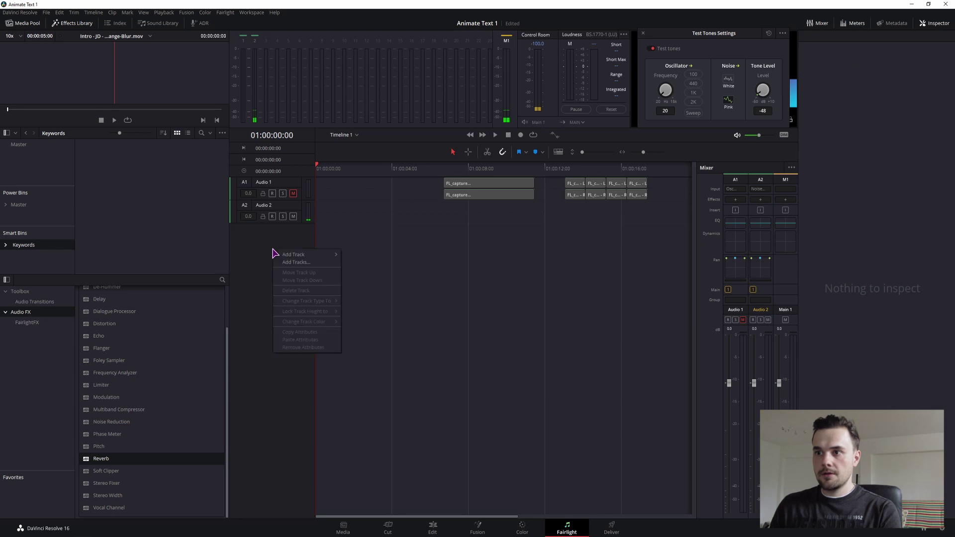
{"action": "mouse_move", "coordinate": [299, 254]}
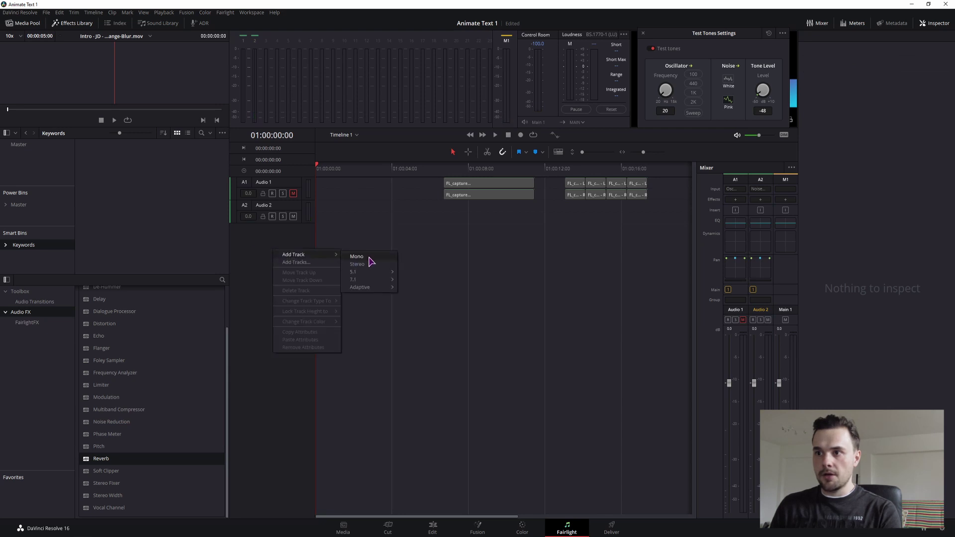
{"action": "left_click", "coordinate": [357, 257]}
{"action": "left_click", "coordinate": [287, 238]}
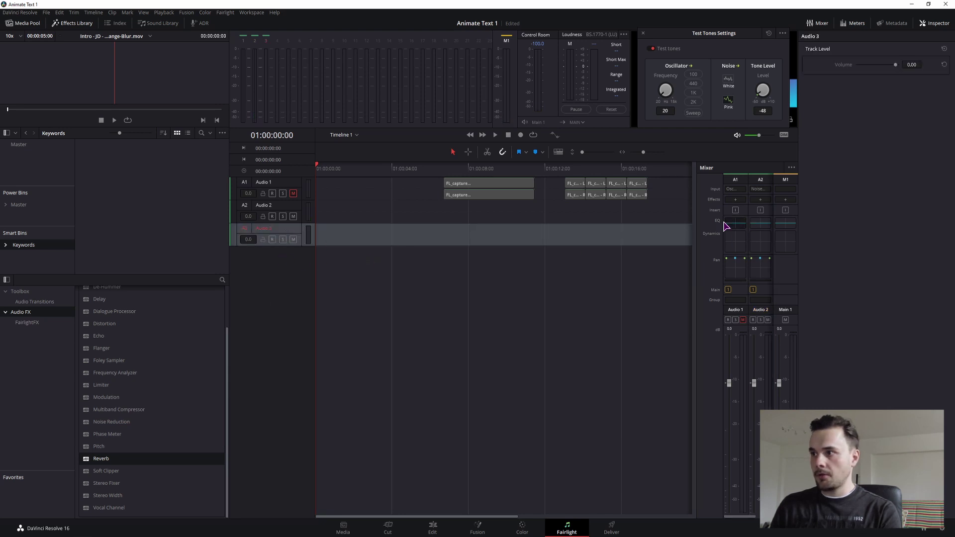
{"action": "left_click_drag", "start_coordinate": [693, 239], "coordinate": [651, 240]}
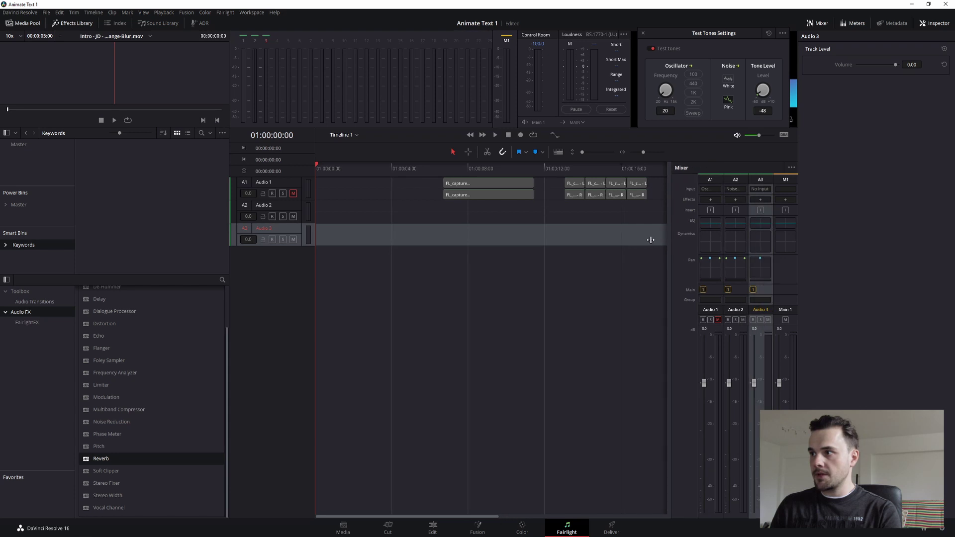
- Patch the System Generator oscillator into Audio 3 and set it to 440 Hz, then 1 kHz
{"action": "left_click", "coordinate": [760, 190]}
{"action": "left_click", "coordinate": [772, 212]}
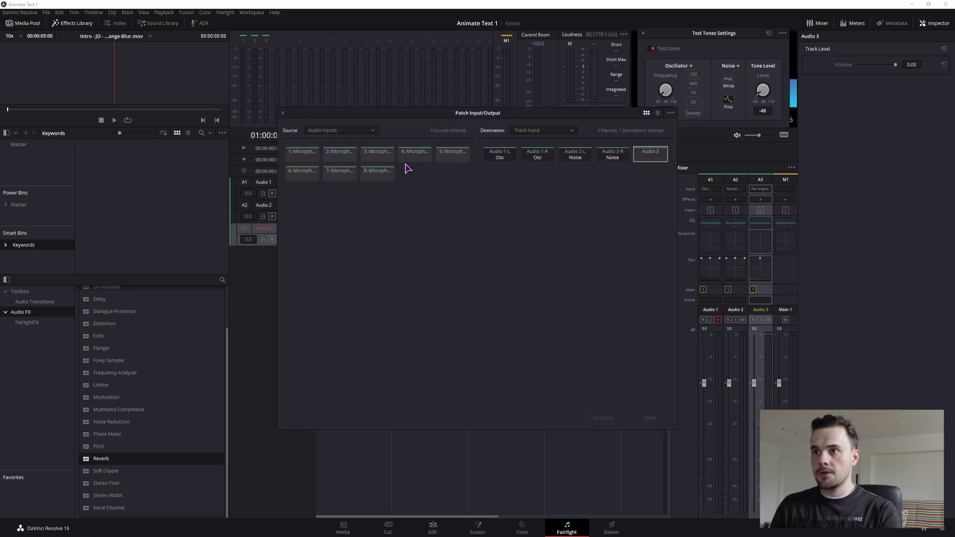
{"action": "left_click", "coordinate": [344, 133]}
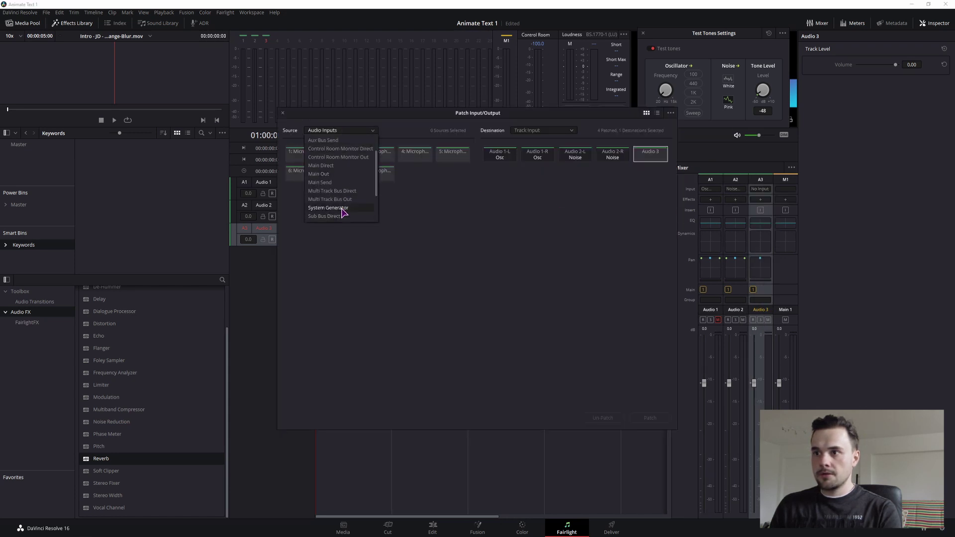
{"action": "left_click", "coordinate": [342, 208]}
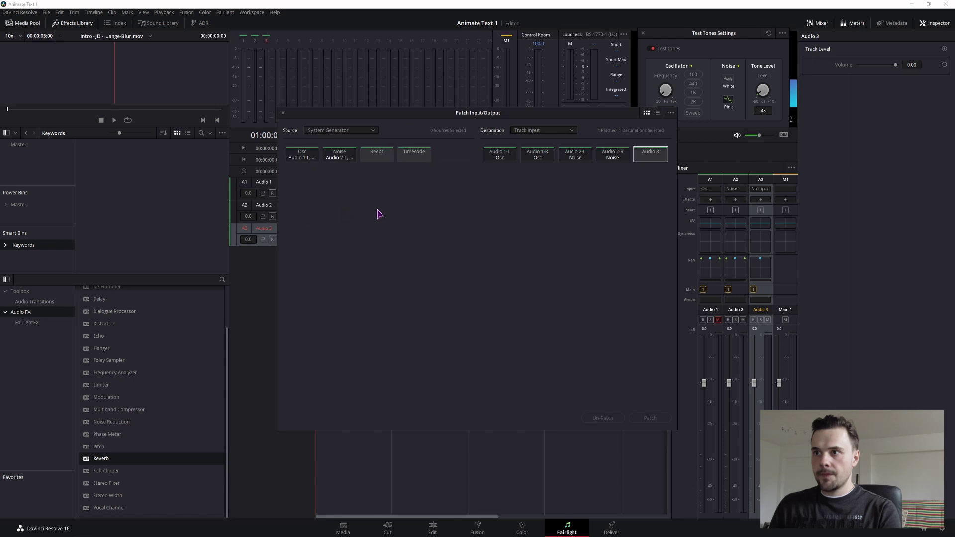
{"action": "left_click", "coordinate": [302, 157]}
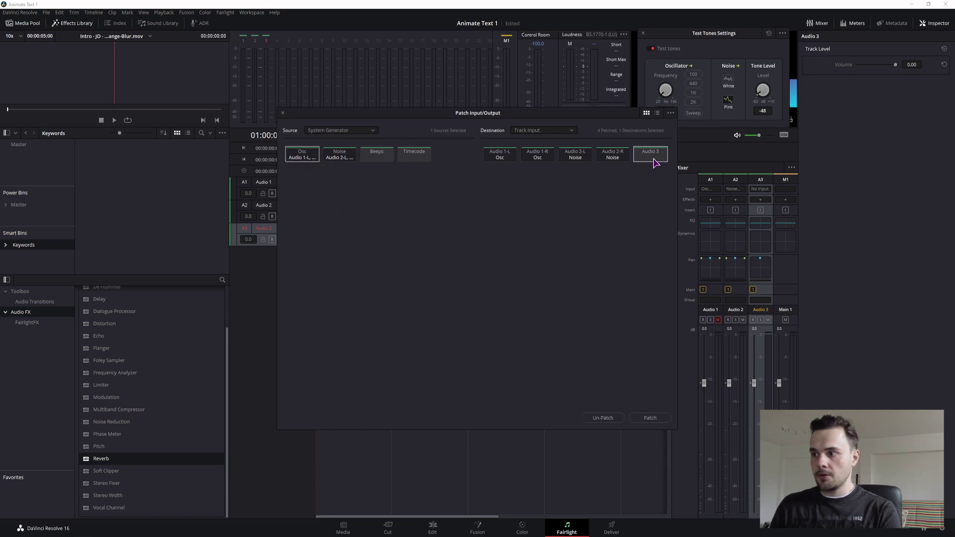
{"action": "left_click", "coordinate": [654, 419]}
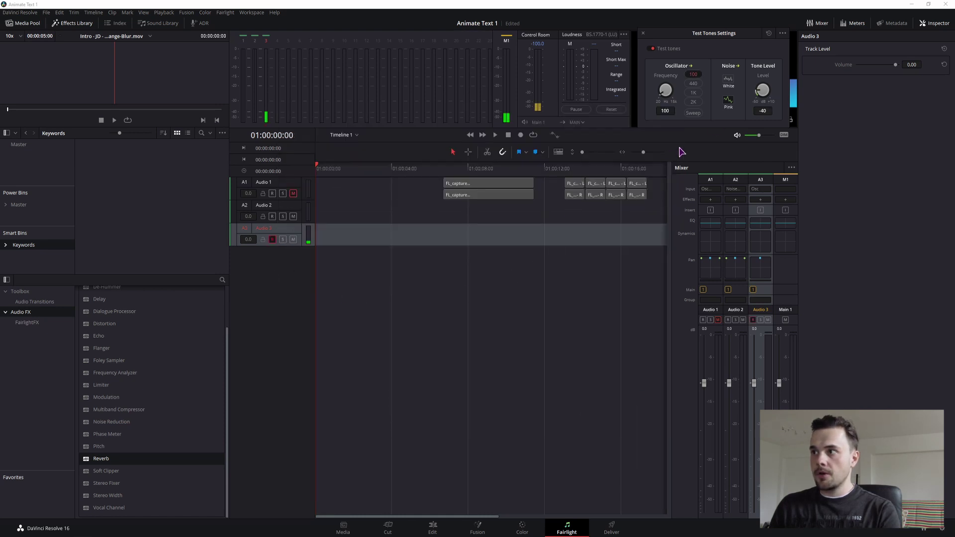
{"action": "left_click", "coordinate": [694, 84]}
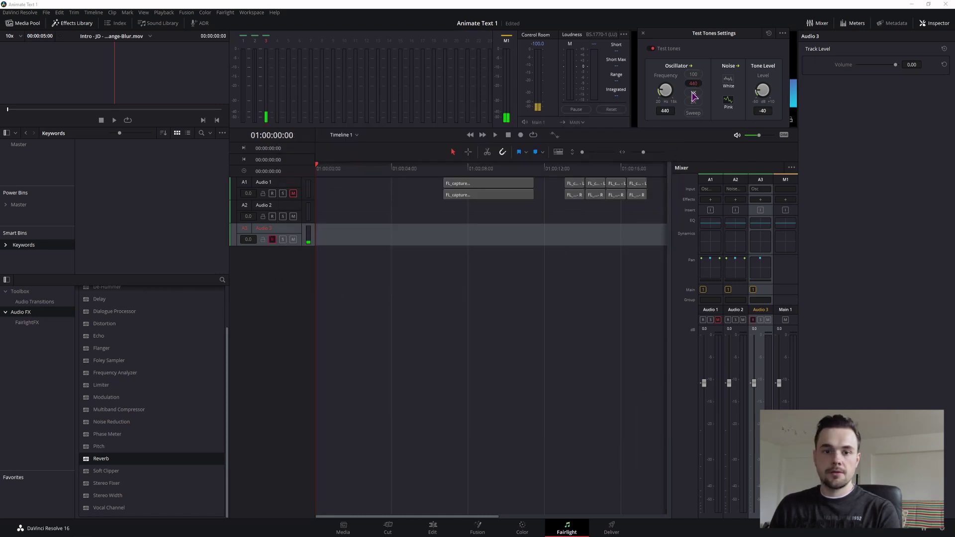
{"action": "left_click", "coordinate": [693, 93]}
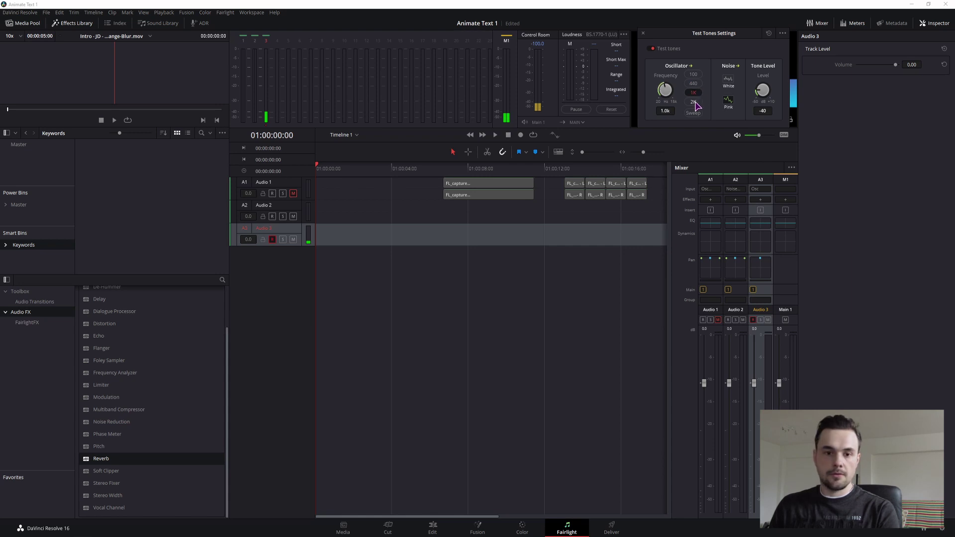
- Set the oscillator to 2 kHz, toggle sweep on and off, disarm Audio 3, then pick 1 kHz
{"action": "left_click", "coordinate": [693, 103]}
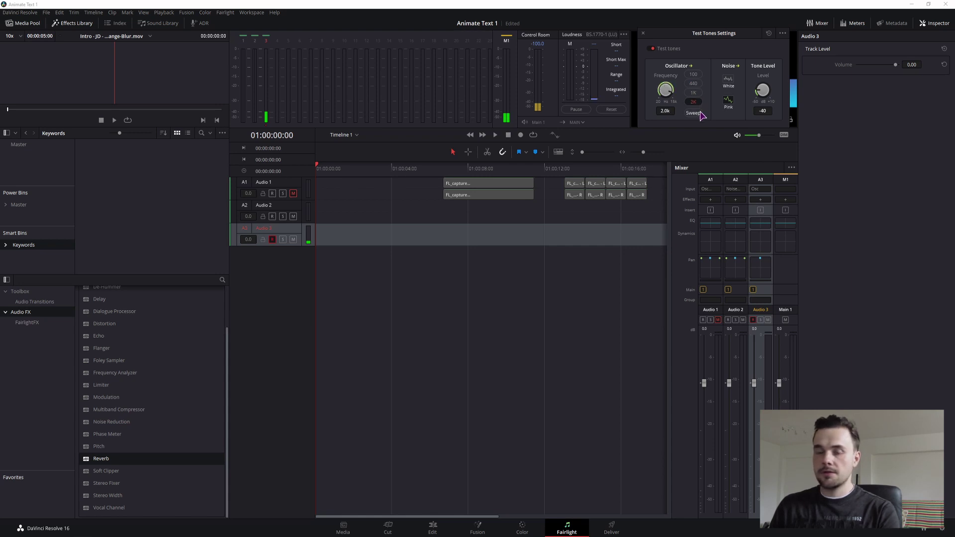
{"action": "left_click", "coordinate": [695, 113]}
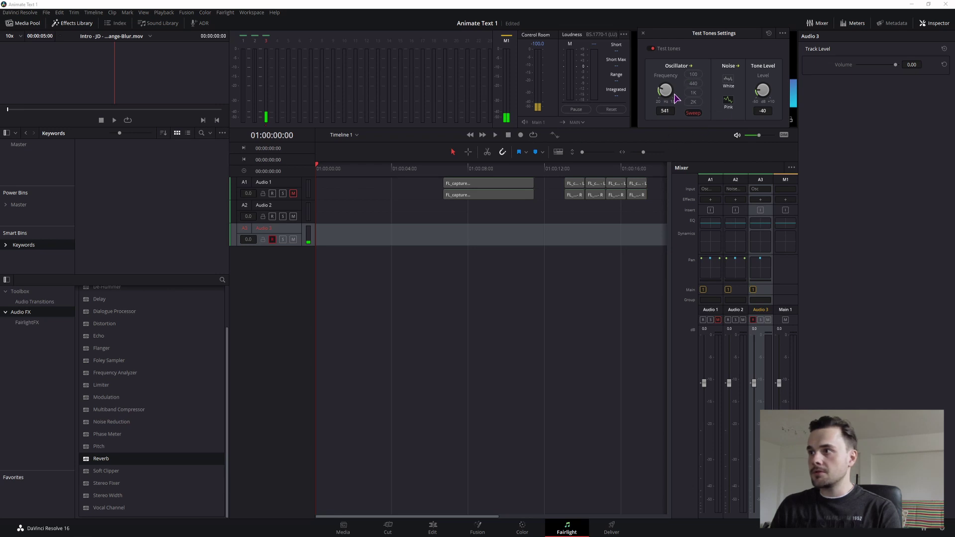
{"action": "left_click", "coordinate": [693, 101]}
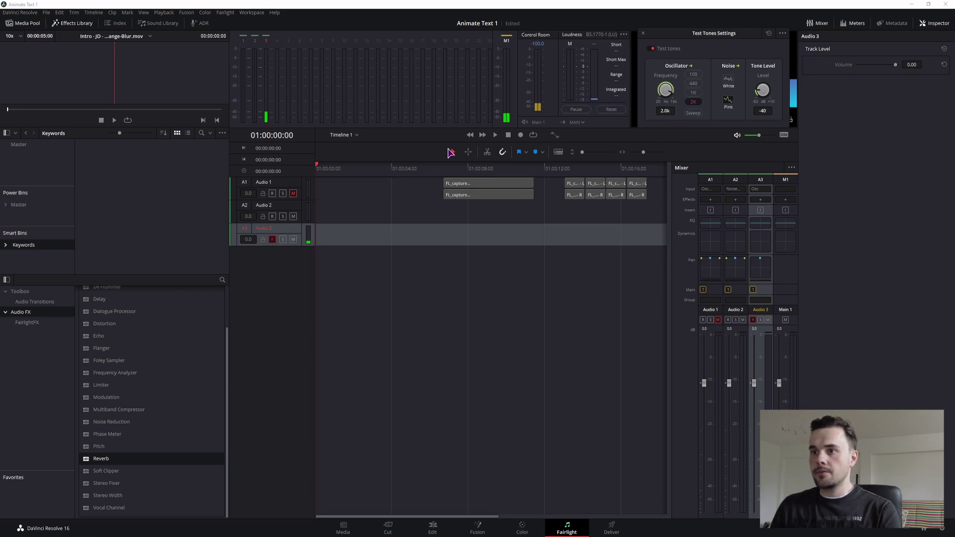
{"action": "left_click", "coordinate": [272, 239]}
{"action": "left_click", "coordinate": [272, 240]}
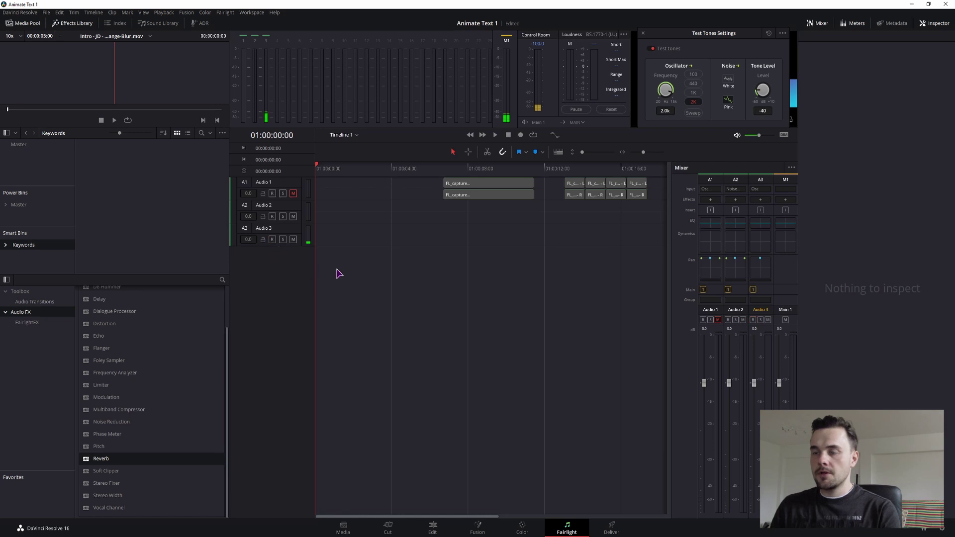
{"action": "left_click", "coordinate": [695, 92]}
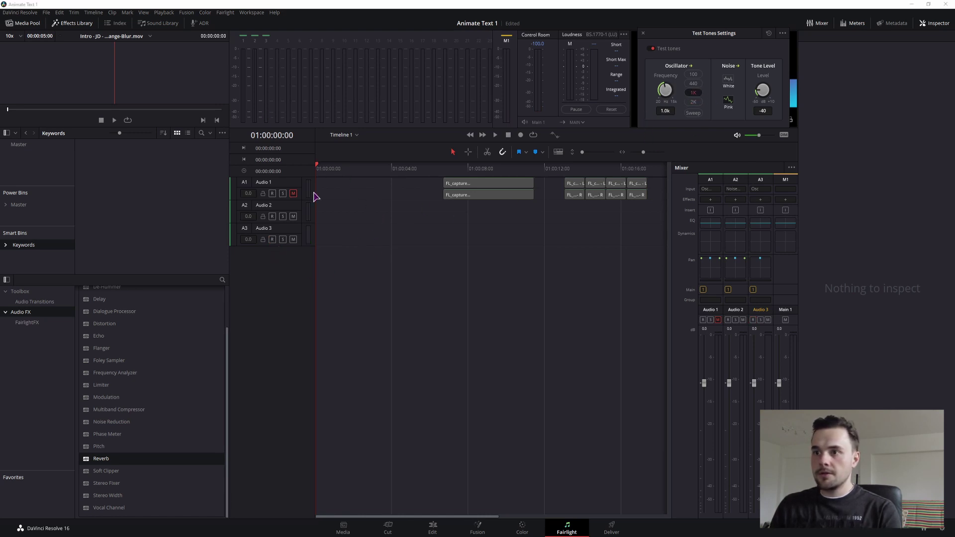
- Record about four seconds of 1 kHz tone on Audio 3, disarm it, and play it back
{"action": "left_click", "coordinate": [272, 240]}
{"action": "left_click", "coordinate": [521, 135]}
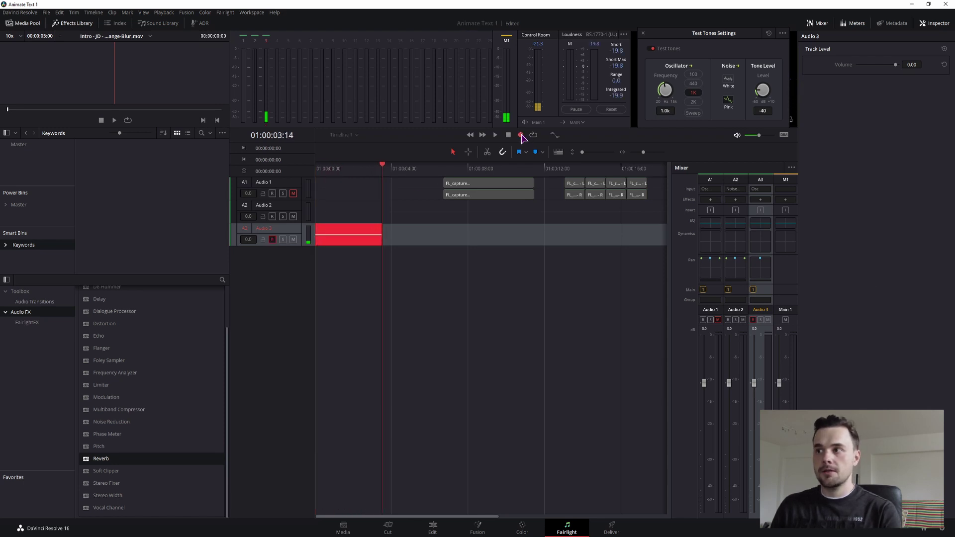
{"action": "left_click", "coordinate": [508, 136]}
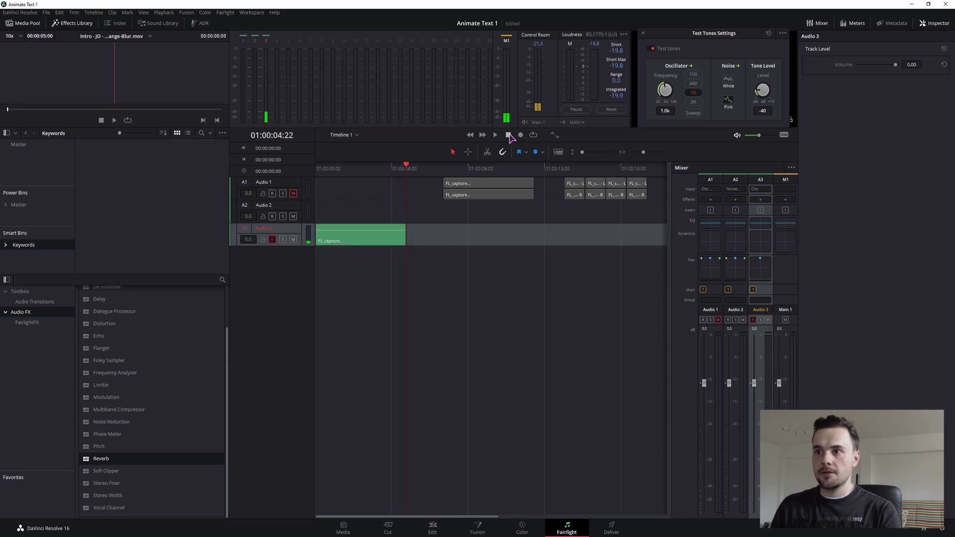
{"action": "left_click", "coordinate": [271, 239]}
{"action": "left_click", "coordinate": [318, 168]}
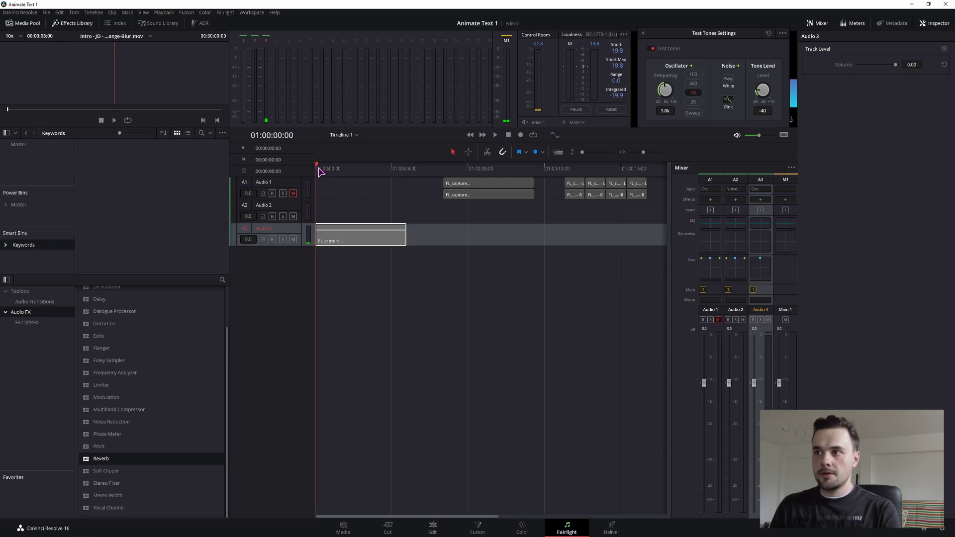
{"action": "left_click", "coordinate": [494, 135]}
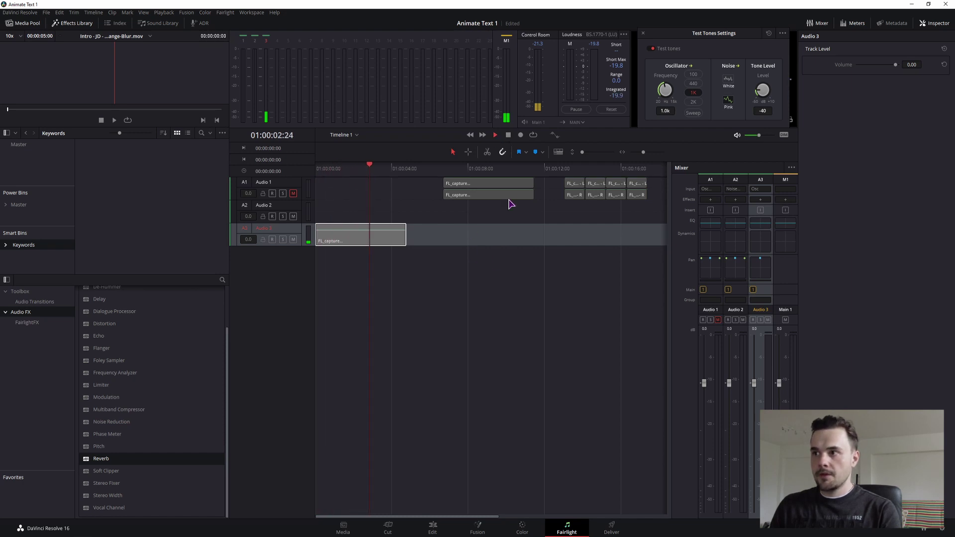
{"action": "left_click", "coordinate": [508, 135]}
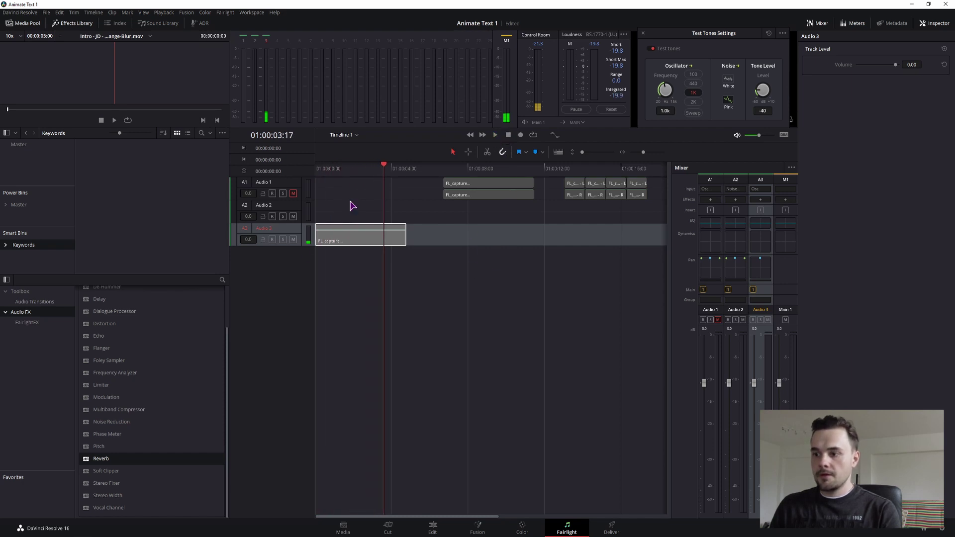
- On the Edit page, move the Audio 3 tone clip later, preview and trim it, then return to Fairlight
{"action": "left_click", "coordinate": [433, 528]}
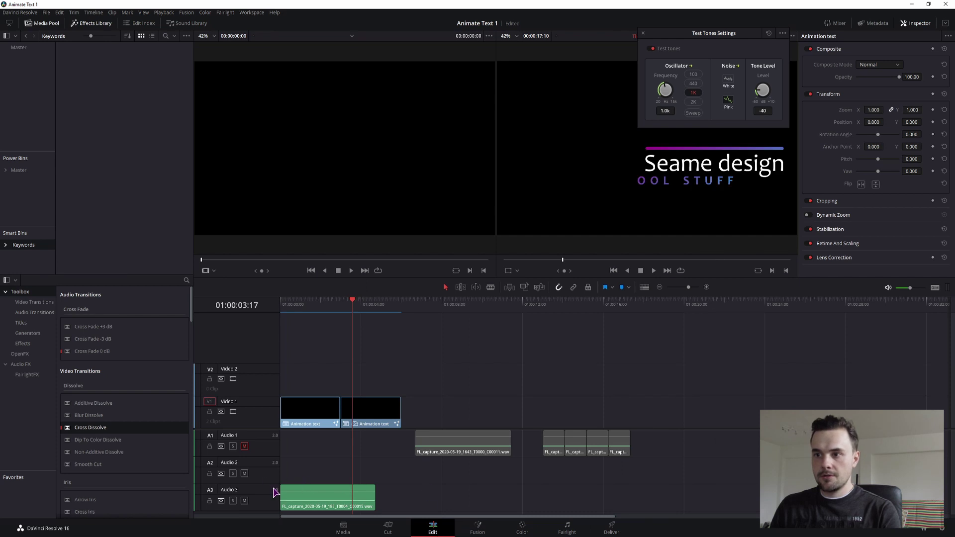
{"action": "left_click_drag", "start_coordinate": [330, 497], "coordinate": [680, 498]}
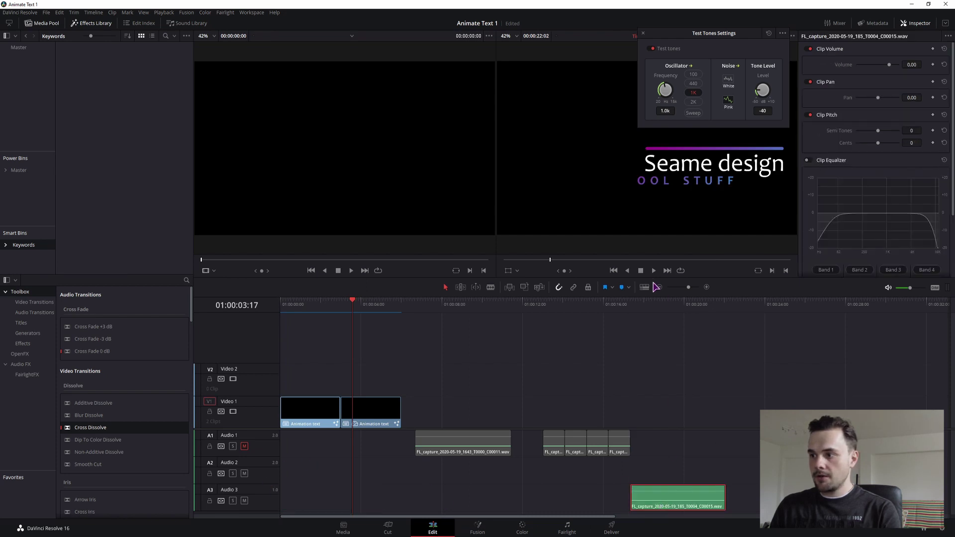
{"action": "left_click", "coordinate": [643, 303]}
{"action": "key", "text": "space"}
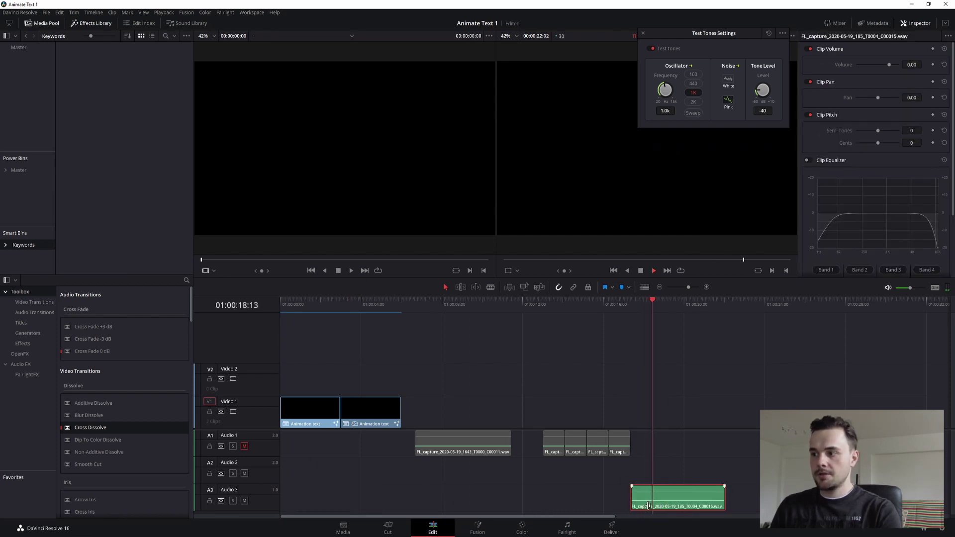
{"action": "key", "text": "space"}
{"action": "left_click_drag", "start_coordinate": [726, 494], "coordinate": [692, 495]}
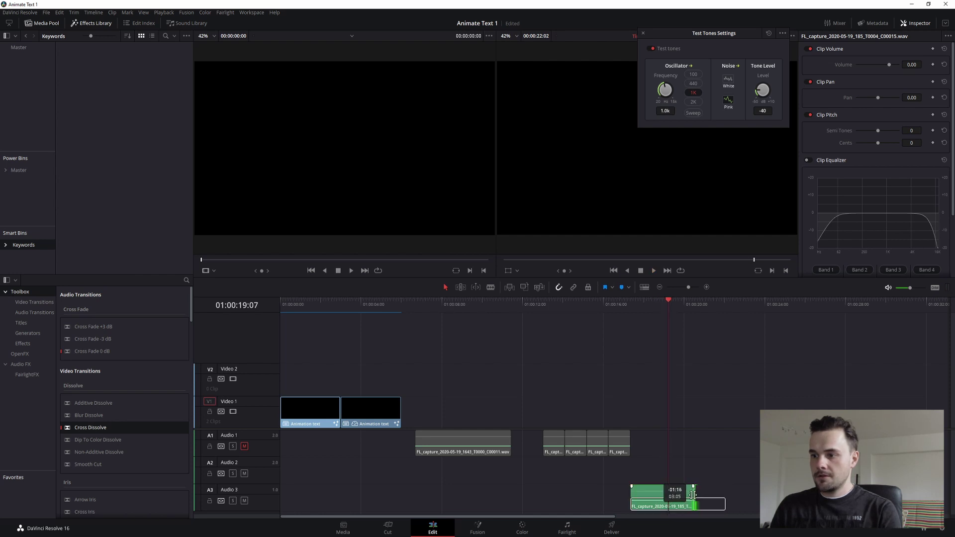
{"action": "left_click", "coordinate": [568, 530]}
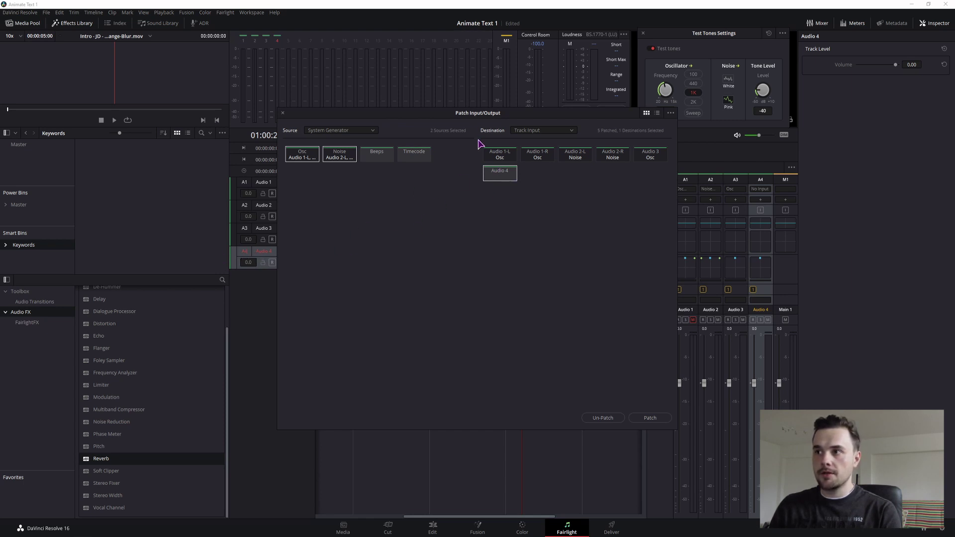
- Move the patch window aside, patch Osc into Audio 4, and close the window
{"action": "left_click_drag", "start_coordinate": [460, 119], "coordinate": [506, 119]}
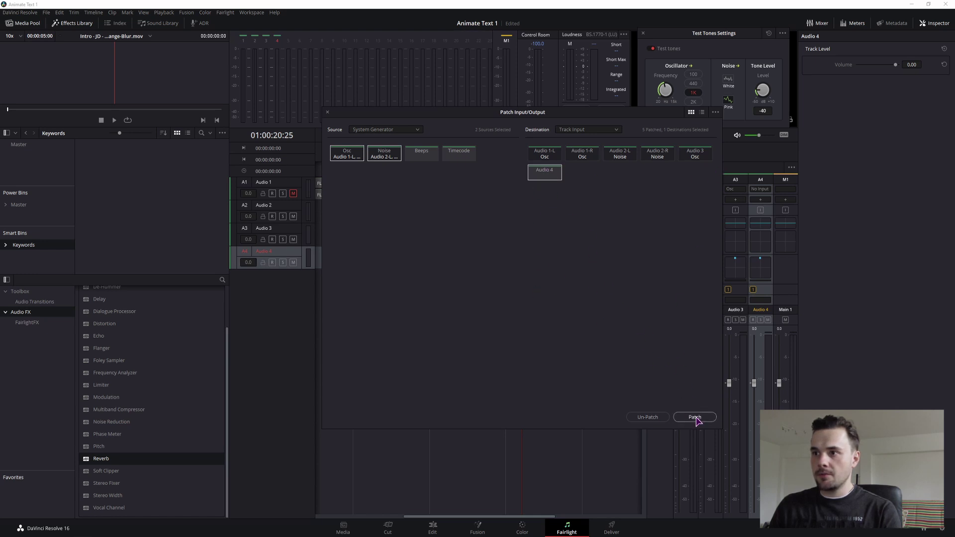
{"action": "left_click", "coordinate": [694, 417]}
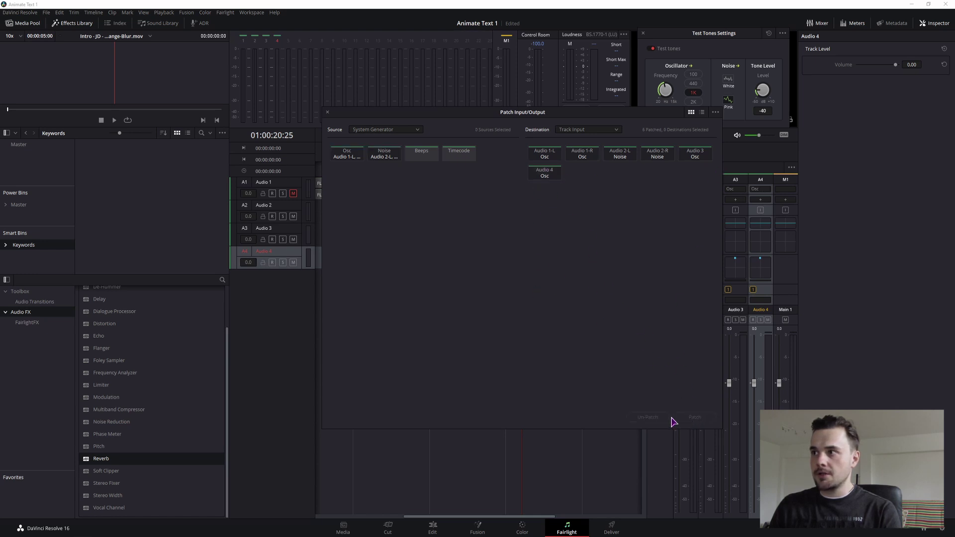
{"action": "left_click", "coordinate": [326, 113]}
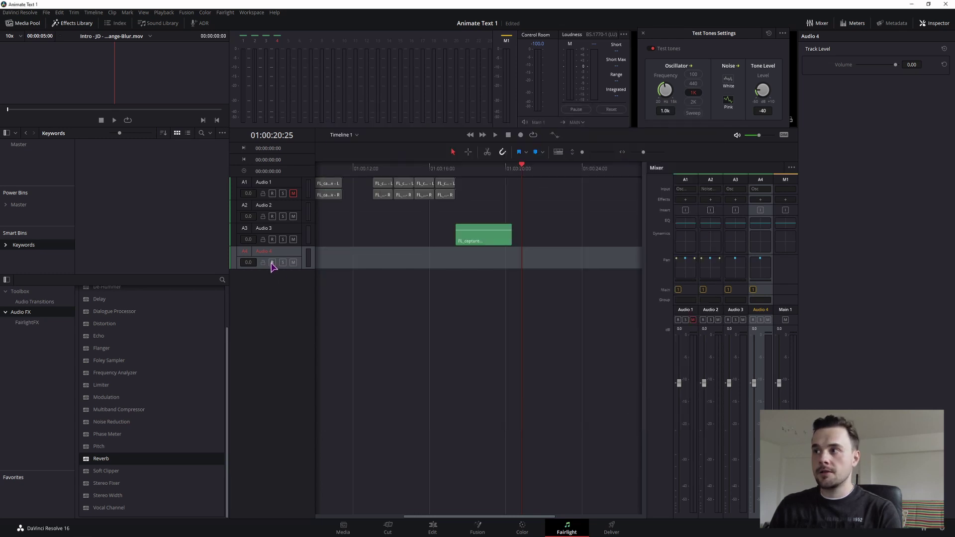
- Add a new stereo audio track, Audio 5, and select it
{"action": "right_click", "coordinate": [287, 282]}
{"action": "mouse_move", "coordinate": [306, 287]}
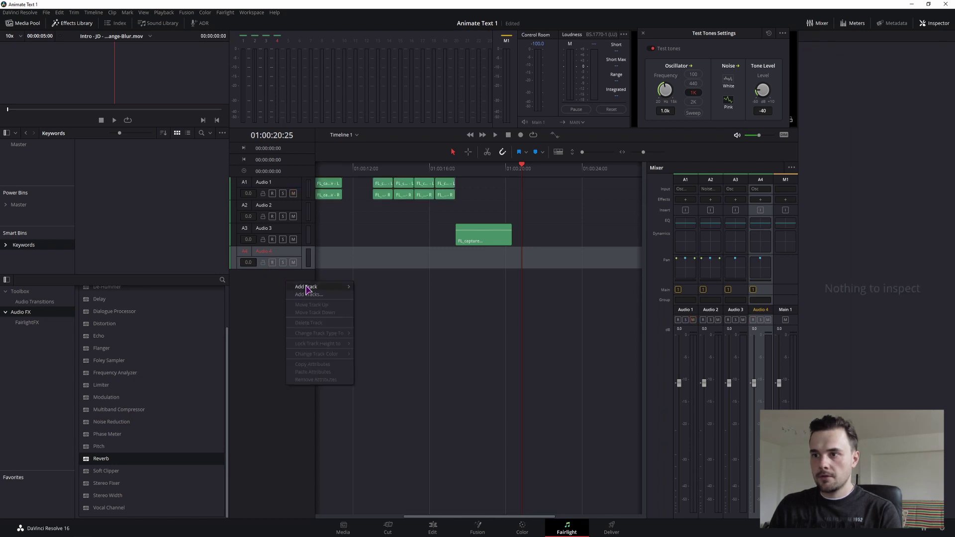
{"action": "left_click", "coordinate": [377, 301]}
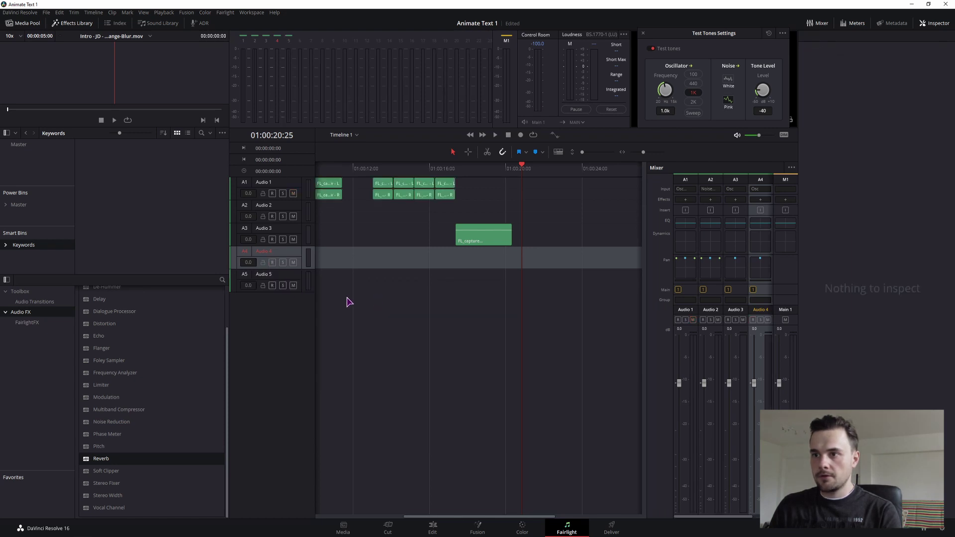
{"action": "left_click", "coordinate": [287, 277]}
- Patch the System Generator's Osc and Noise sources into Audio 5's inputs
{"action": "left_click", "coordinate": [760, 189]}
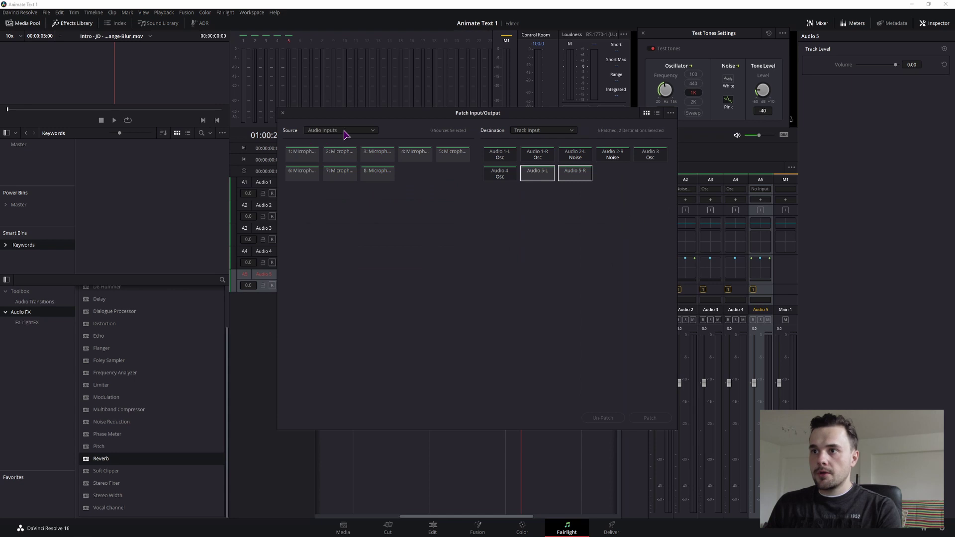
{"action": "left_click", "coordinate": [341, 131]}
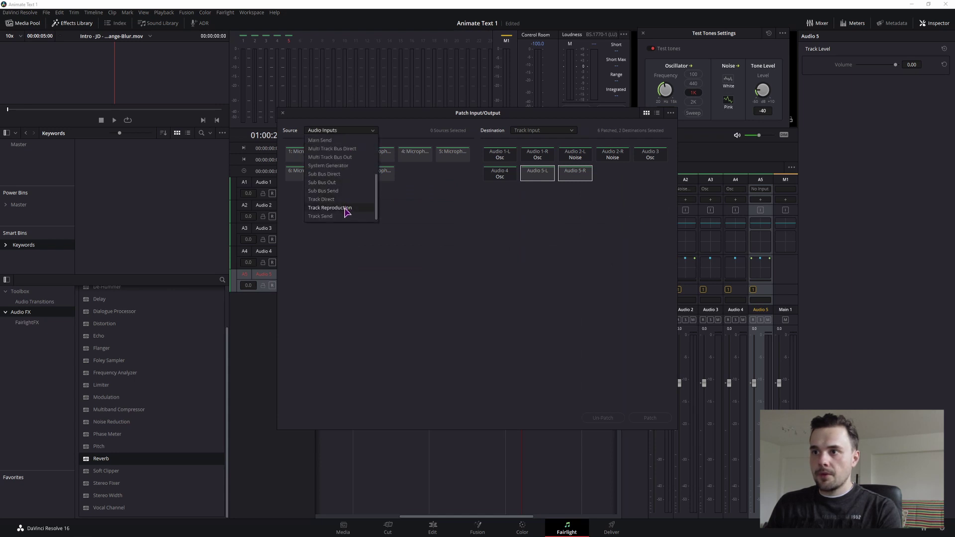
{"action": "scroll", "coordinate": [341, 166], "scroll_direction": "down", "scroll_amount": 3}
{"action": "left_click", "coordinate": [341, 166]}
{"action": "left_click", "coordinate": [306, 154]}
{"action": "left_click", "coordinate": [340, 155]}
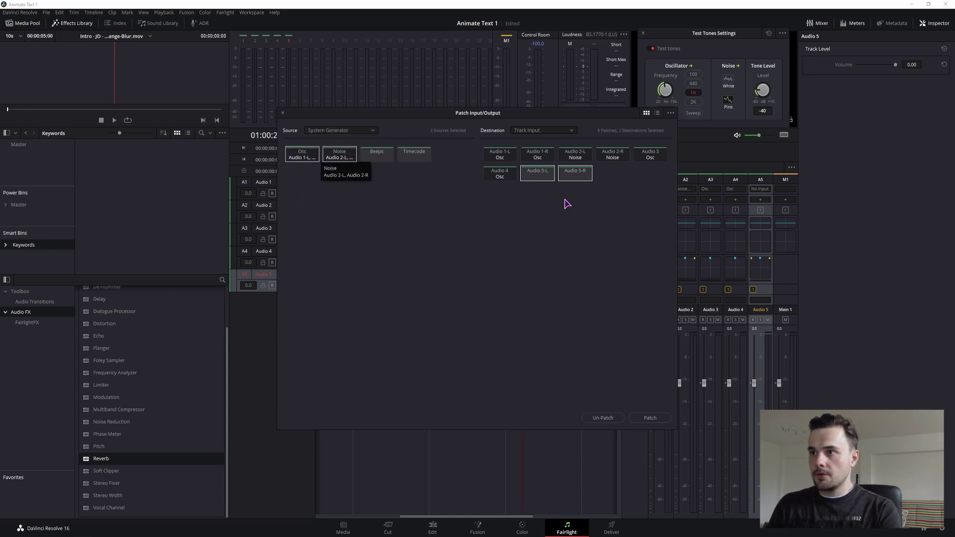
{"action": "left_click", "coordinate": [647, 418]}
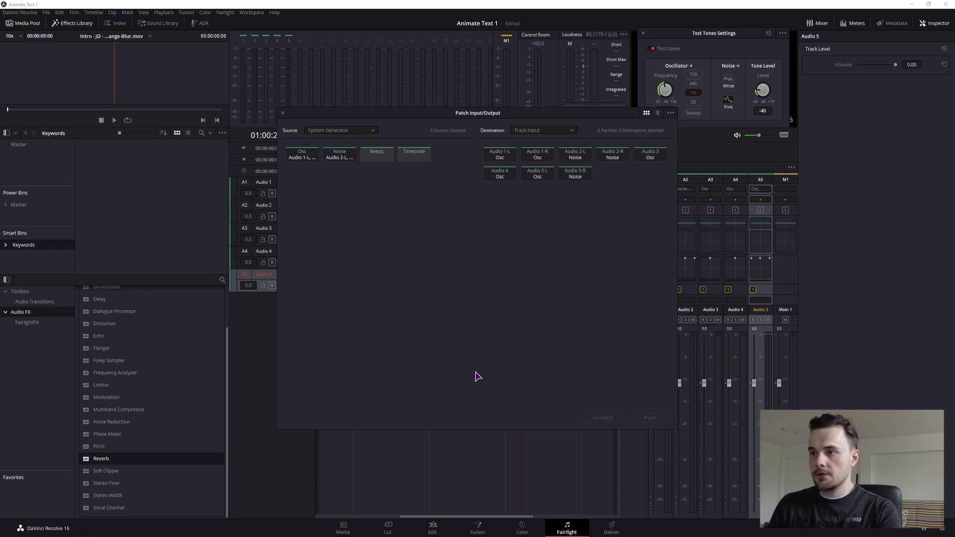
- Arm Audio 5 for recording, sweep the oscillator frequency lower, then reset it to 1 kHz
{"action": "left_click", "coordinate": [282, 114]}
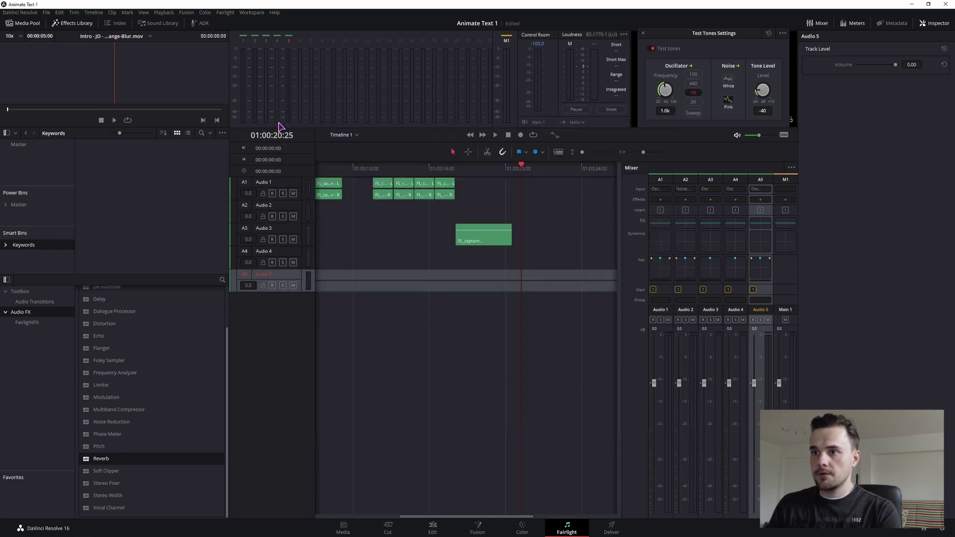
{"action": "left_click", "coordinate": [273, 286]}
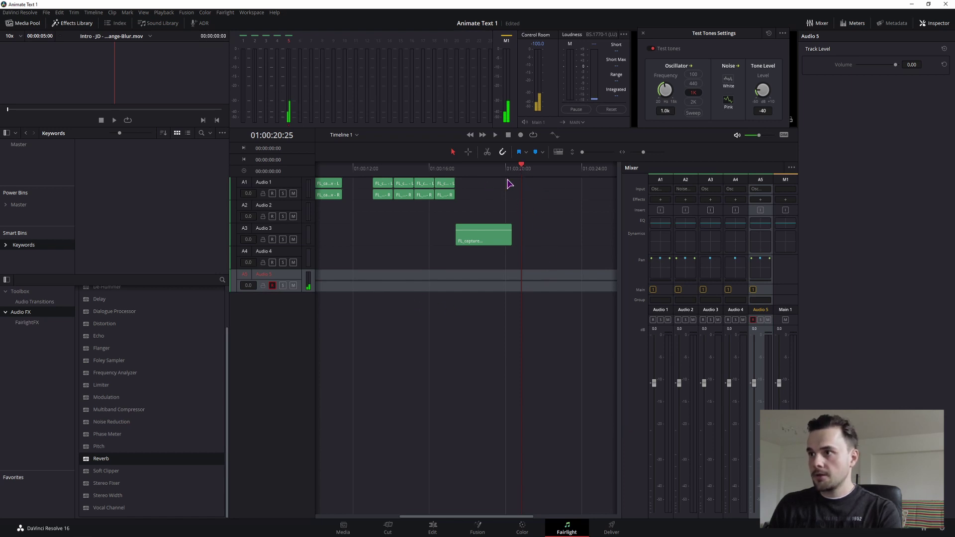
{"action": "left_click_drag", "start_coordinate": [668, 95], "coordinate": [660, 93]}
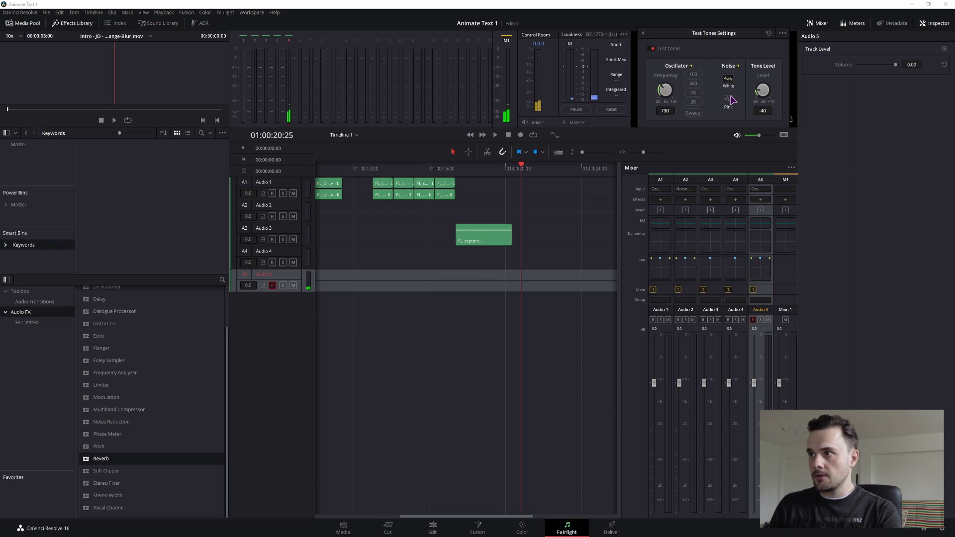
{"action": "left_click_drag", "start_coordinate": [649, 99], "coordinate": [639, 106]}
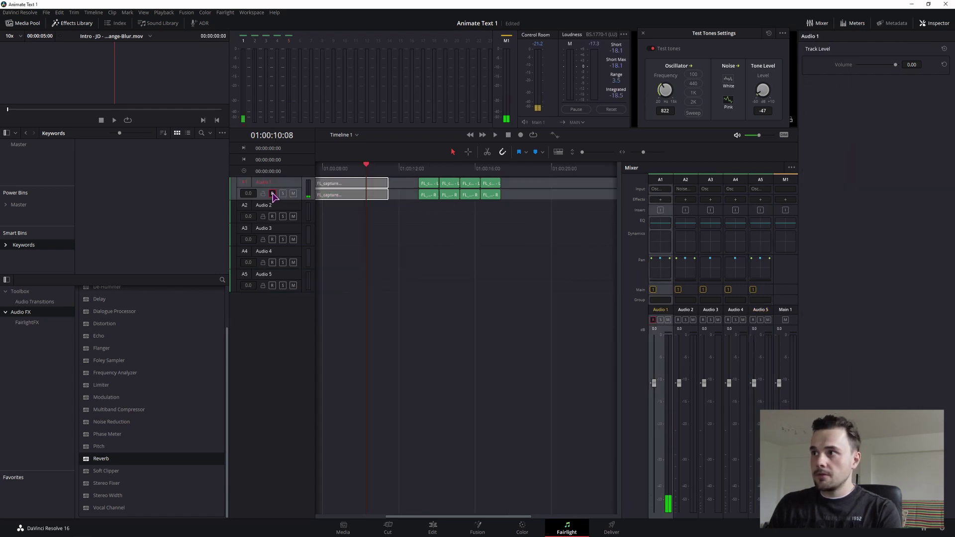
{"action": "left_click", "coordinate": [696, 93]}
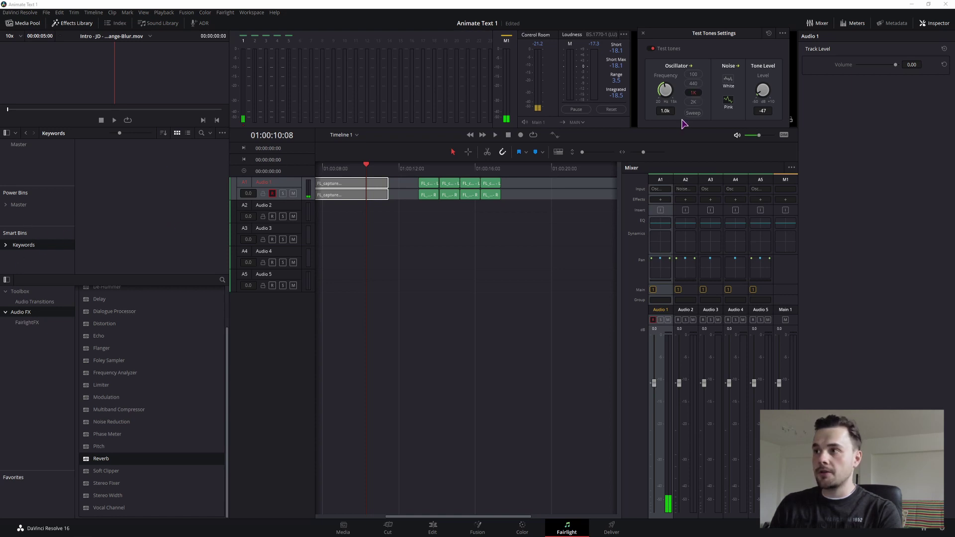
{"action": "left_click_drag", "start_coordinate": [495, 518], "coordinate": [464, 523]}
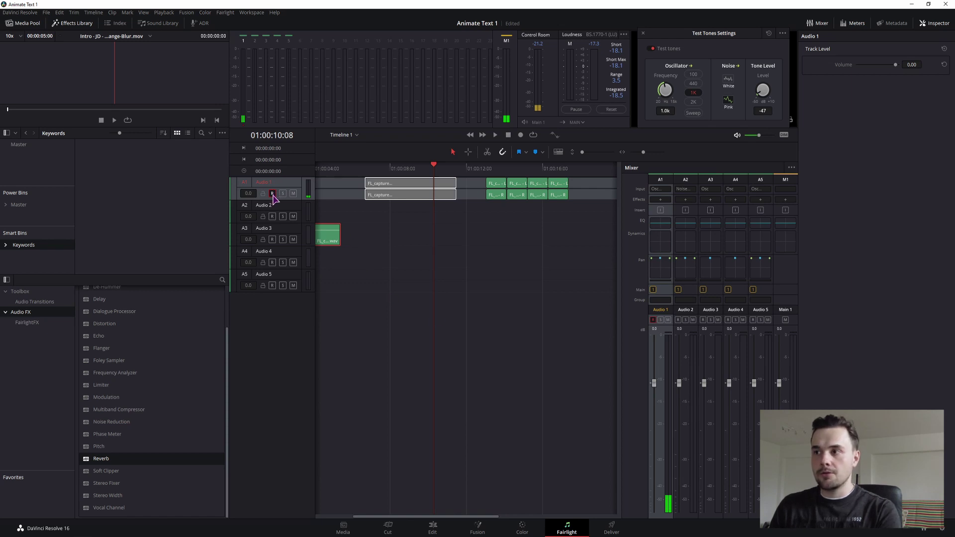
{"action": "left_click", "coordinate": [521, 395]}
{"action": "left_click", "coordinate": [407, 196]}
{"action": "left_click", "coordinate": [487, 169]}
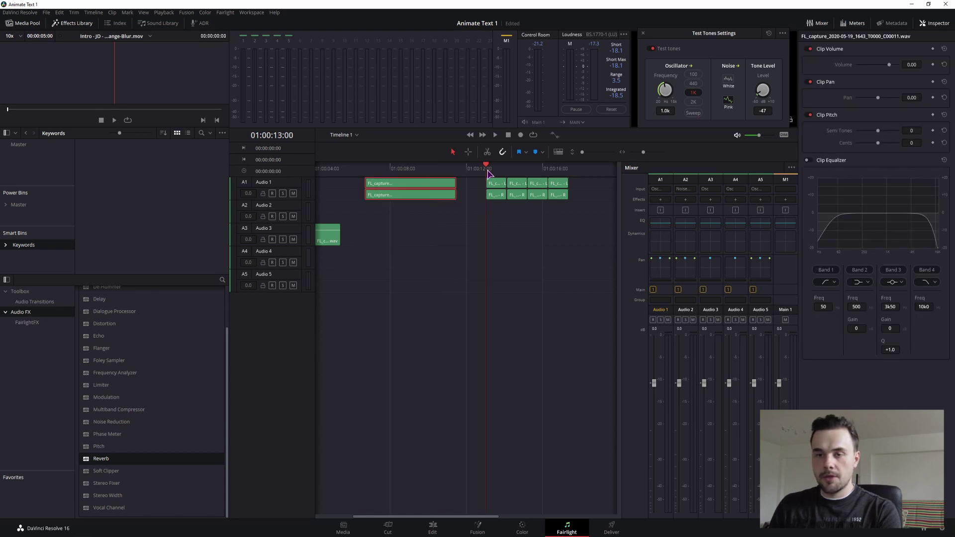
{"action": "key", "text": "space"}
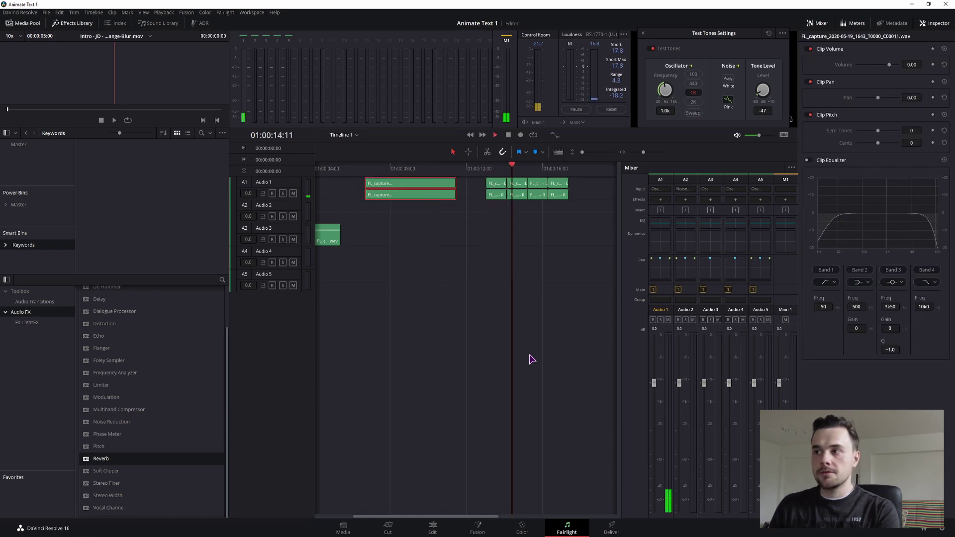